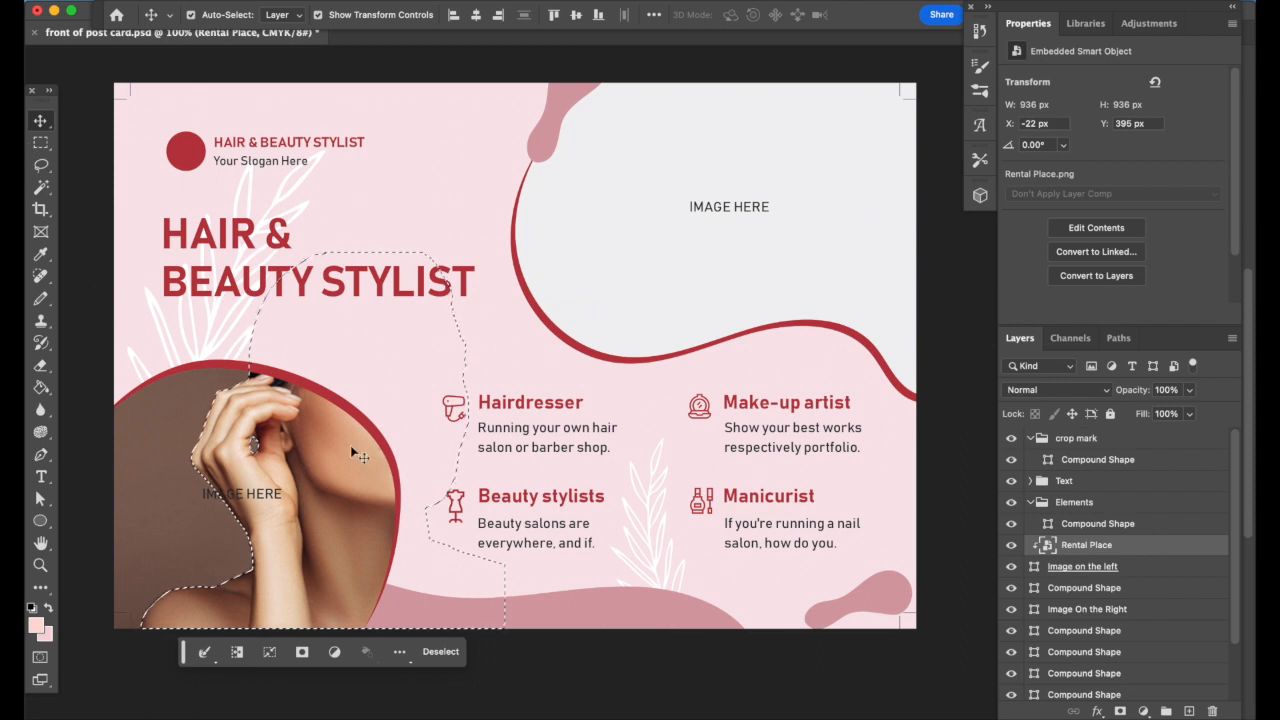
Delete the left IMAGE HERE placeholder and scale the brow photo into the lower-left curved frame
{"action": "left_click", "coordinate": [440, 651]}
{"action": "left_click", "coordinate": [240, 494]}
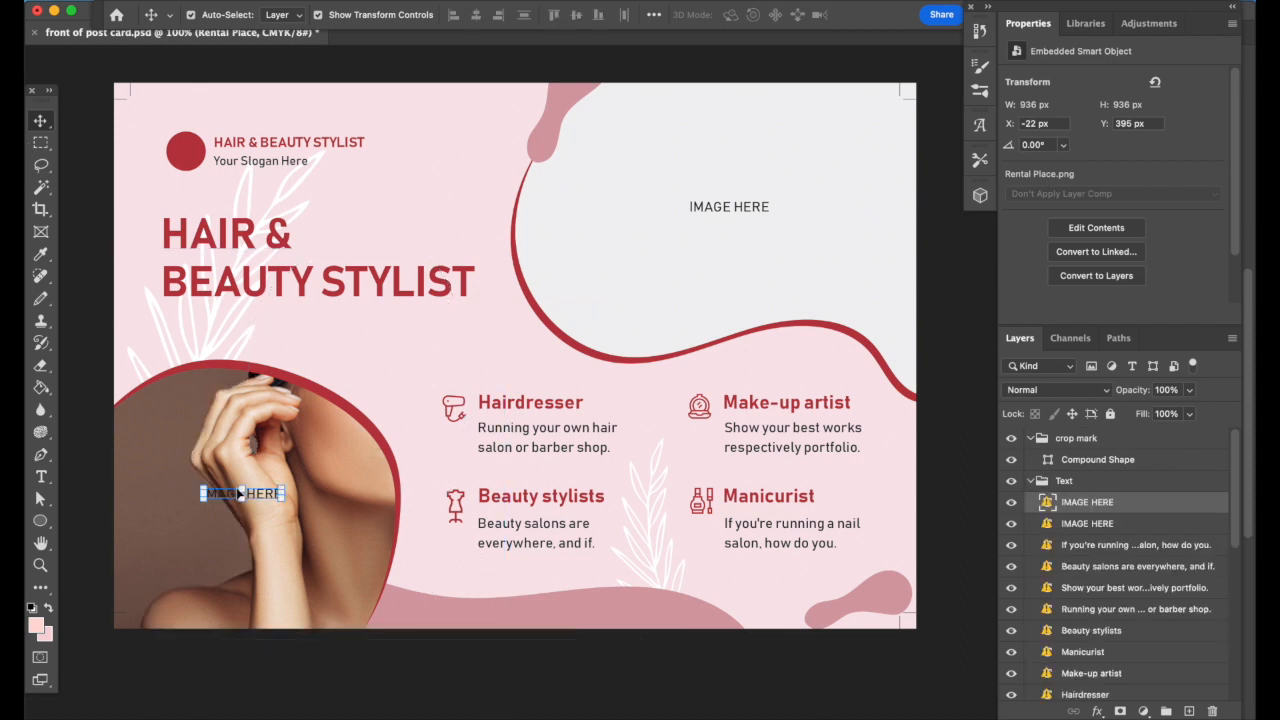
{"action": "key", "text": "Delete"}
{"action": "left_click_drag", "start_coordinate": [303, 534], "coordinate": [249, 581]}
{"action": "key", "text": "ctrl+t"}
{"action": "left_click_drag", "start_coordinate": [448, 305], "coordinate": [329, 426]}
{"action": "left_click_drag", "start_coordinate": [200, 561], "coordinate": [267, 507]}
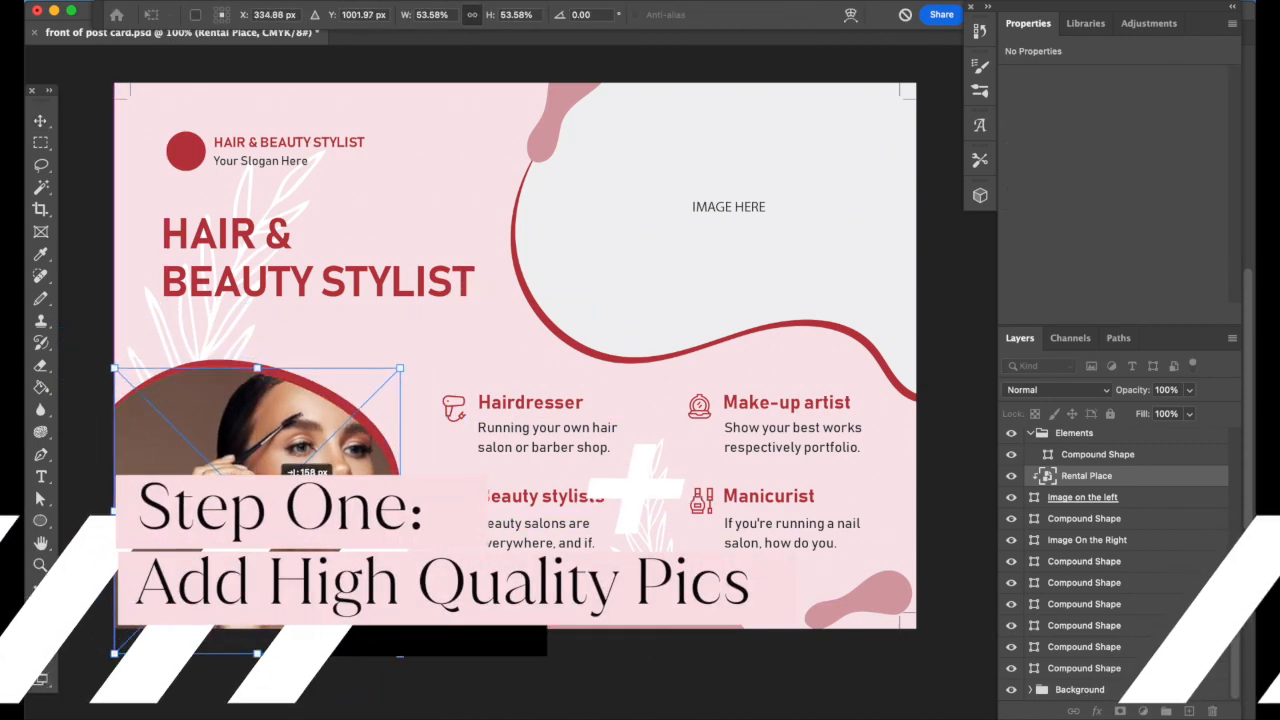
{"action": "left_click", "coordinate": [335, 694]}
{"action": "left_click", "coordinate": [323, 697]}
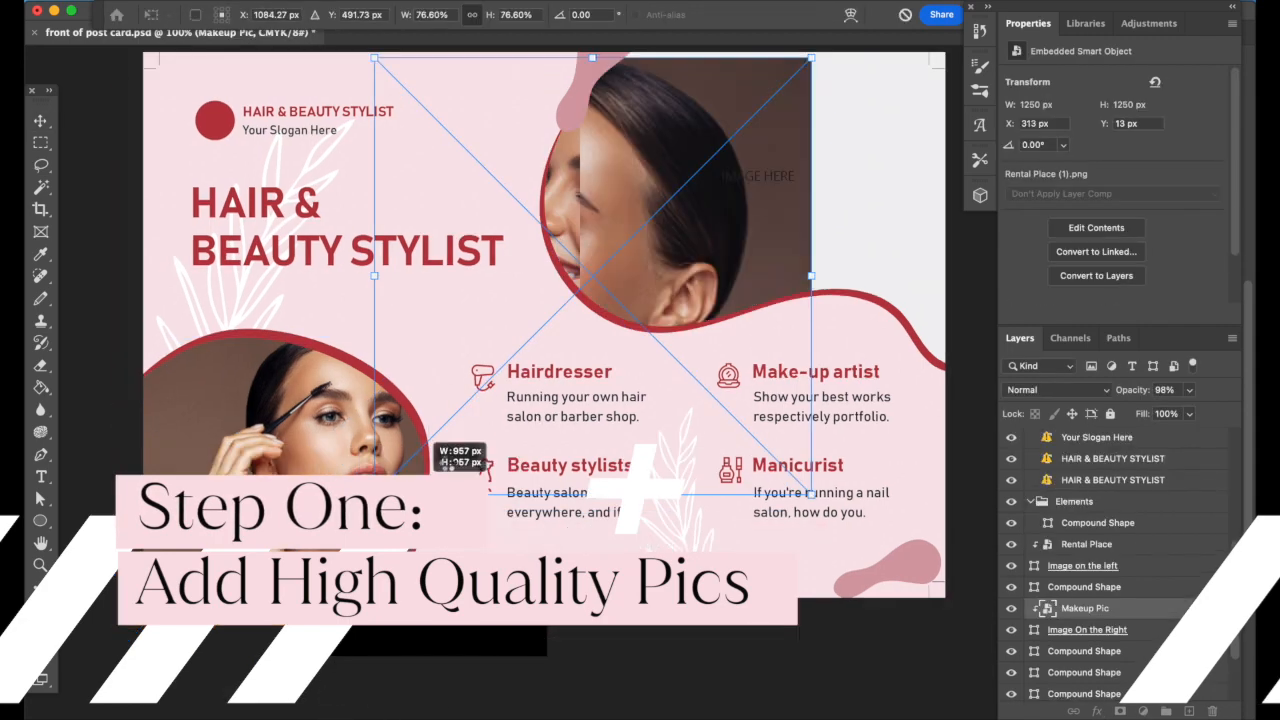
Scale and move the makeup-brush photo so it fills the upper-right frame
{"action": "left_click_drag", "start_coordinate": [440, 440], "coordinate": [467, 401]}
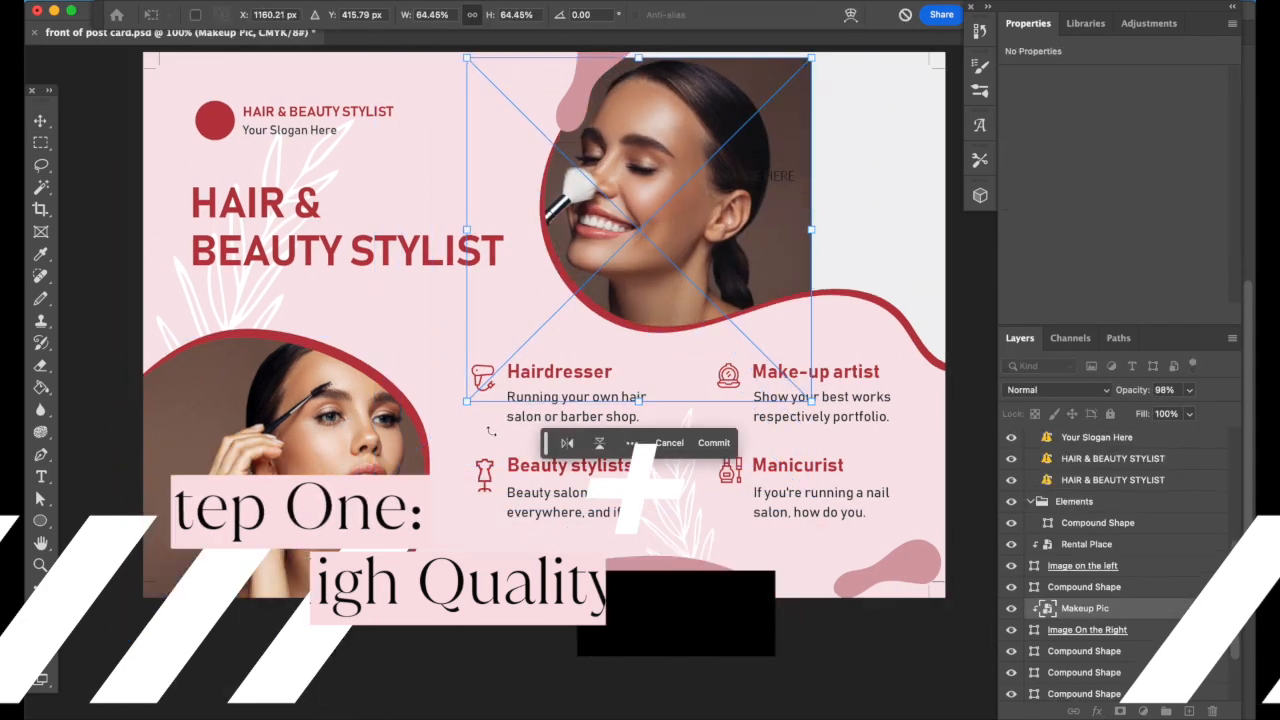
{"action": "left_click_drag", "start_coordinate": [648, 212], "coordinate": [779, 213]}
{"action": "left_click_drag", "start_coordinate": [600, 213], "coordinate": [548, 220]}
{"action": "left_click_drag", "start_coordinate": [548, 215], "coordinate": [548, 215]}
{"action": "left_click", "coordinate": [1080, 499]}
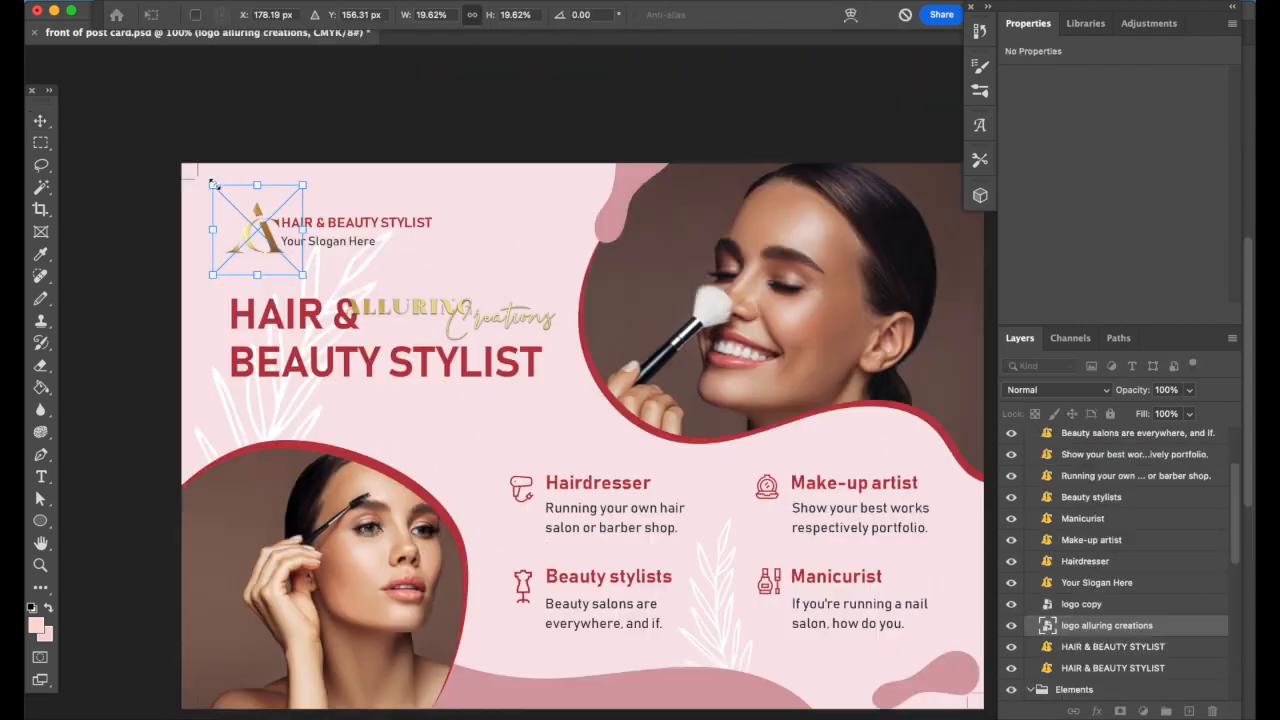
Scale and position the gold Alluring Creations logo and its copy in the top-left corner
{"action": "left_click_drag", "start_coordinate": [208, 172], "coordinate": [233, 207]}
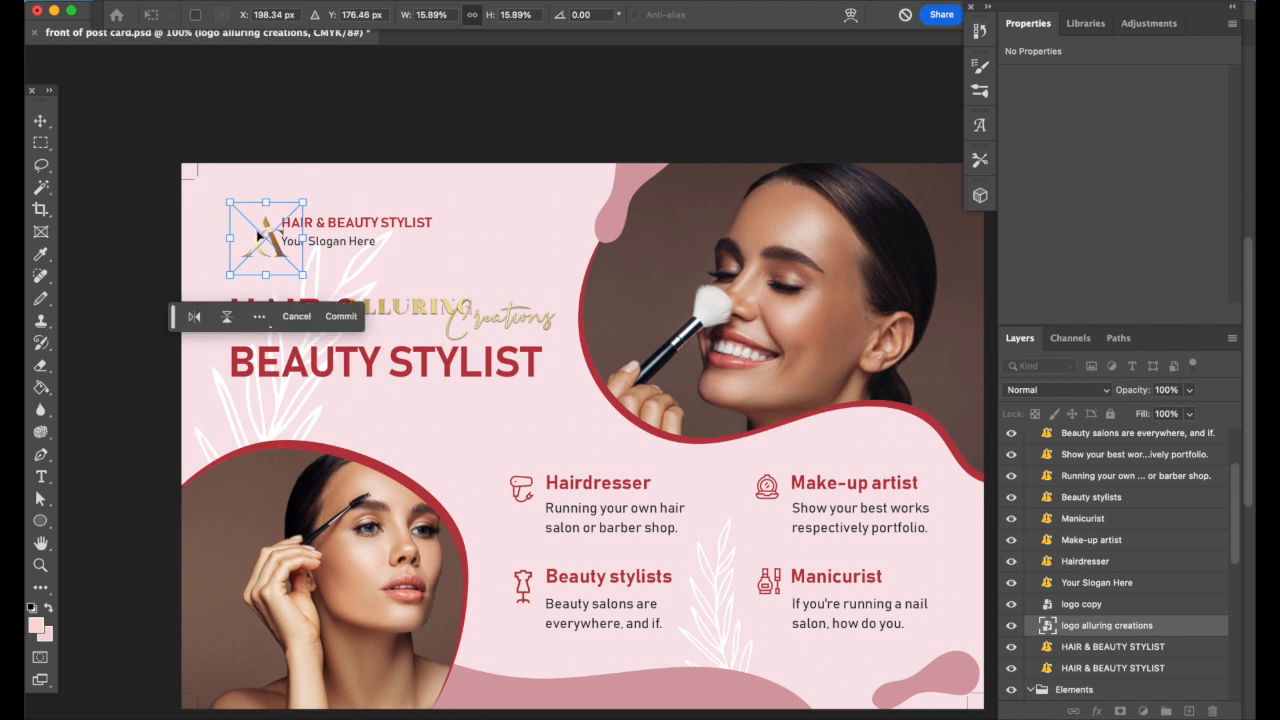
{"action": "left_click_drag", "start_coordinate": [263, 244], "coordinate": [259, 230]}
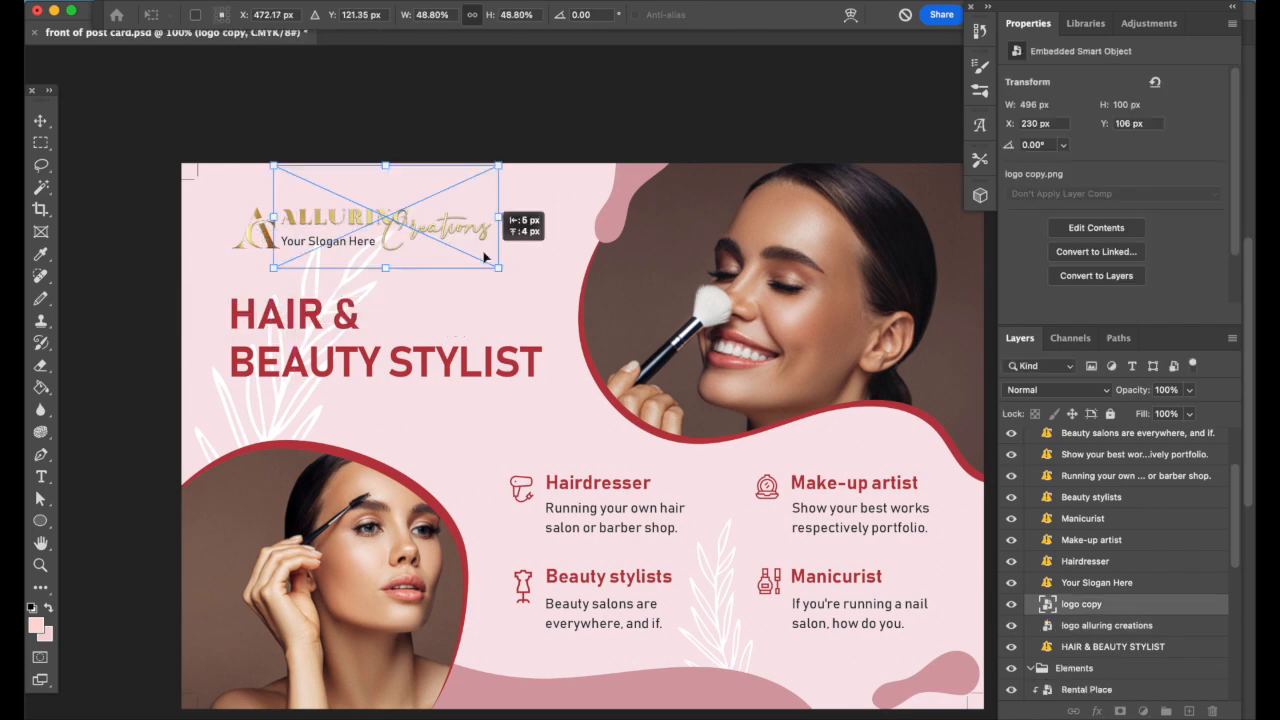
{"action": "left_click_drag", "start_coordinate": [486, 271], "coordinate": [404, 235]}
{"action": "left_click_drag", "start_coordinate": [322, 198], "coordinate": [367, 228]}
{"action": "left_click_drag", "start_coordinate": [453, 188], "coordinate": [496, 170]}
{"action": "left_click_drag", "start_coordinate": [271, 163], "coordinate": [272, 165]}
{"action": "left_click", "coordinate": [457, 306]}
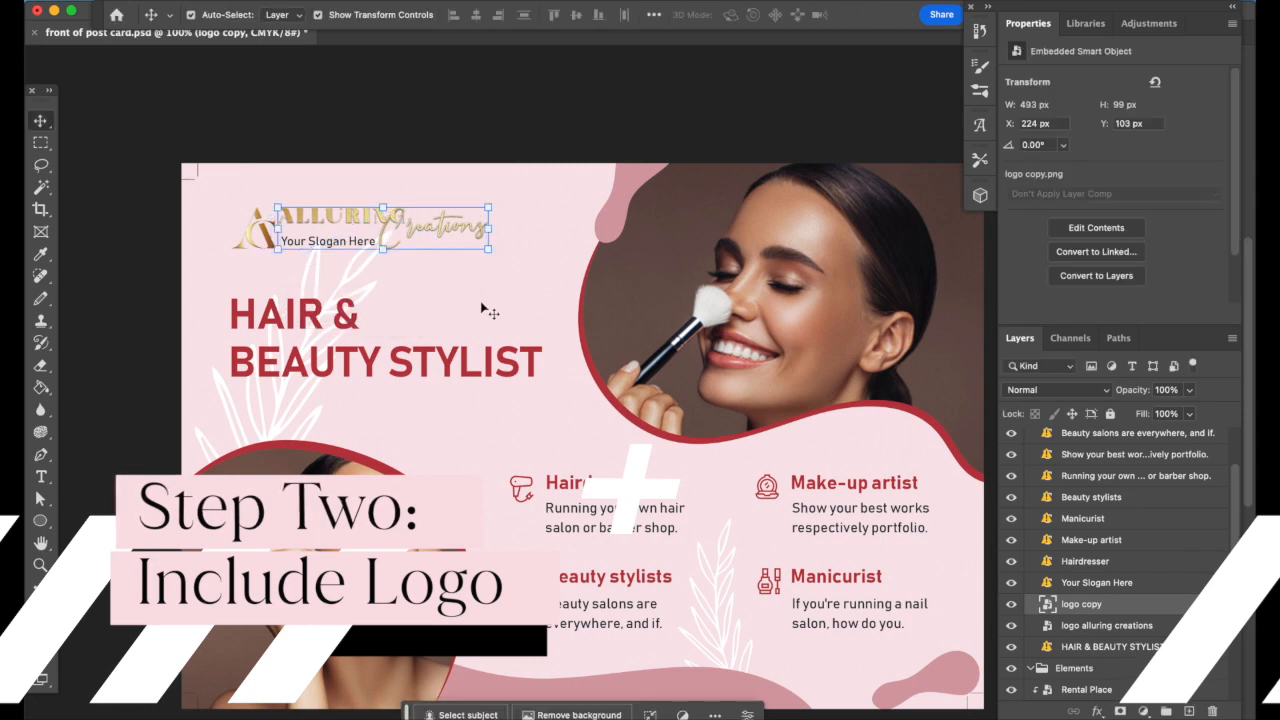
Retype the slogan as 'Beauty Specialist' and align the headline along the guides
{"action": "double_click", "coordinate": [328, 240]}
{"action": "type", "text": "Beauty"}
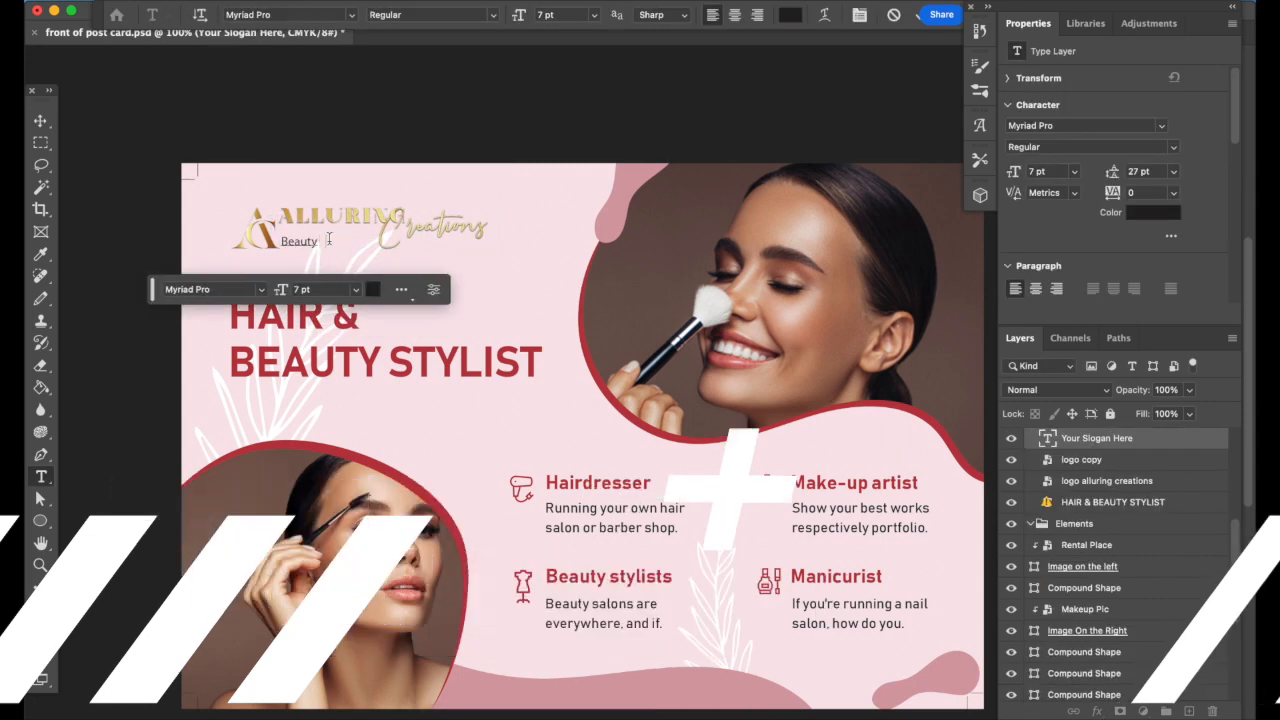
{"action": "type", "text": " Saecialis"}
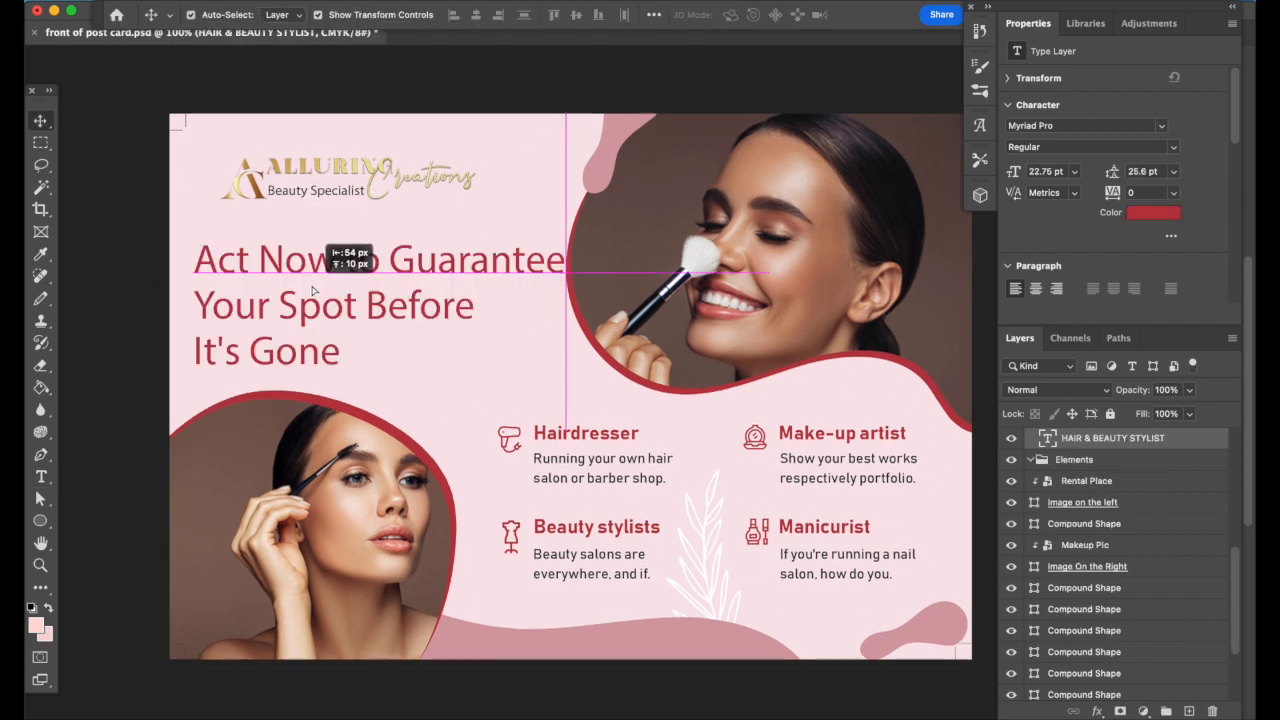
{"action": "left_click_drag", "start_coordinate": [312, 292], "coordinate": [310, 290]}
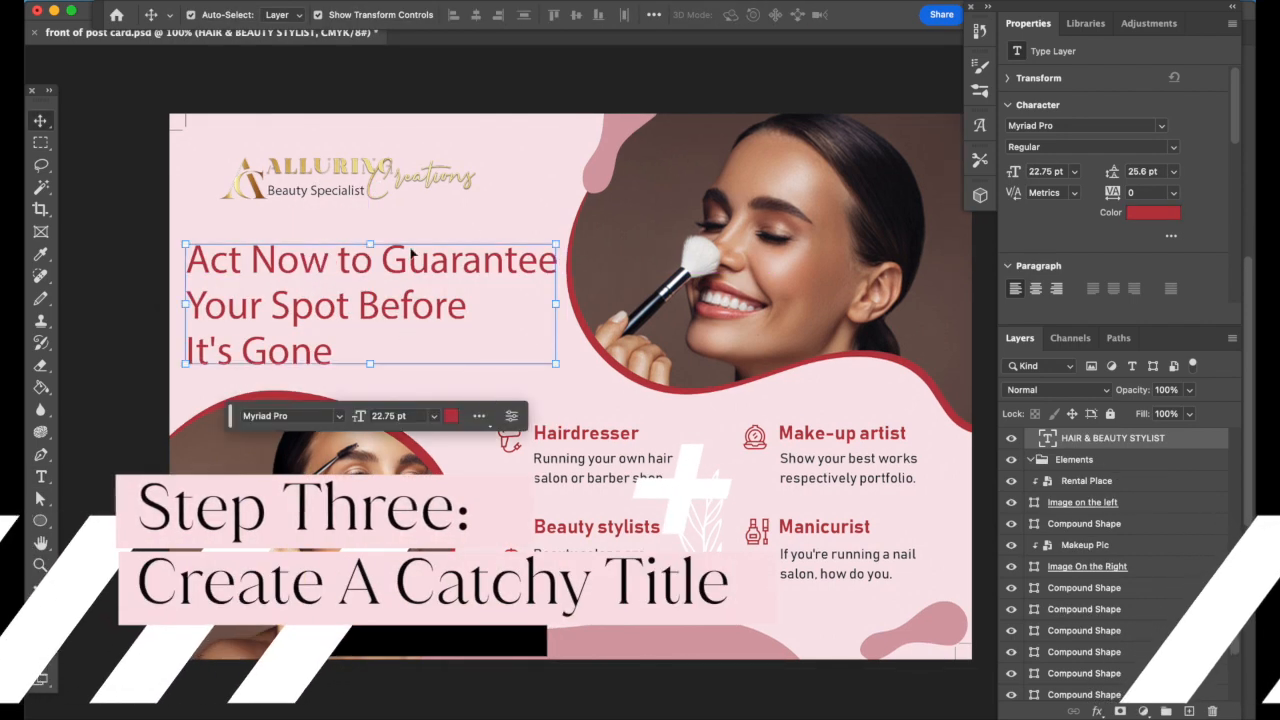
Rename the layer to Lamination and retype the Hairdresser heading as 'Brow Lamination'
{"action": "left_click", "coordinate": [357, 402]}
{"action": "left_click", "coordinate": [346, 360]}
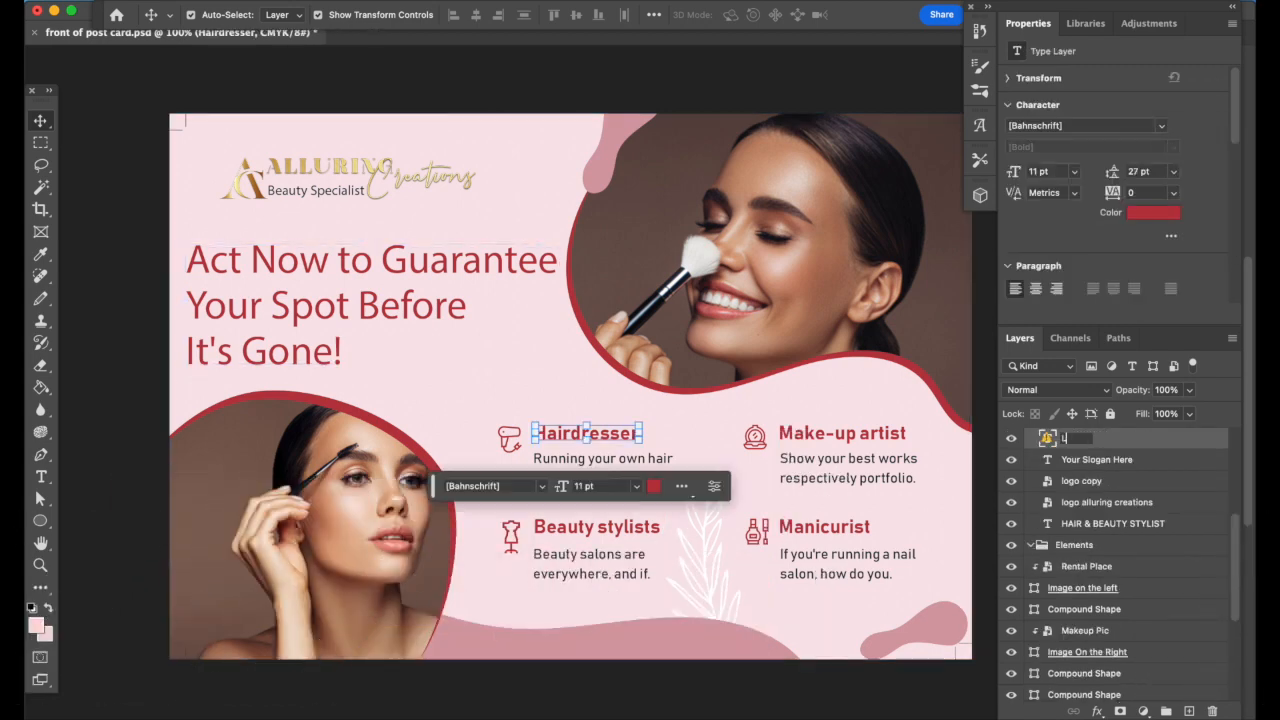
{"action": "type", "text": "Lamination"}
{"action": "key", "text": "Return"}
{"action": "double_click", "coordinate": [611, 433]}
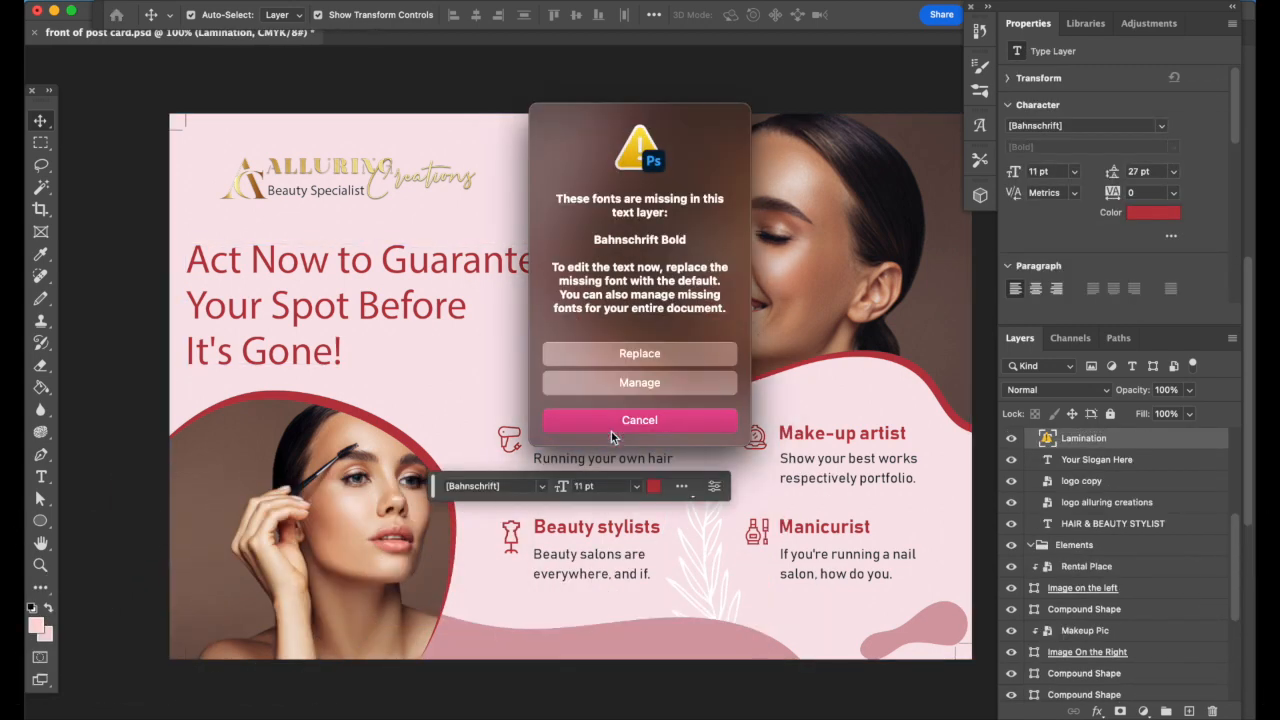
{"action": "left_click", "coordinate": [637, 352]}
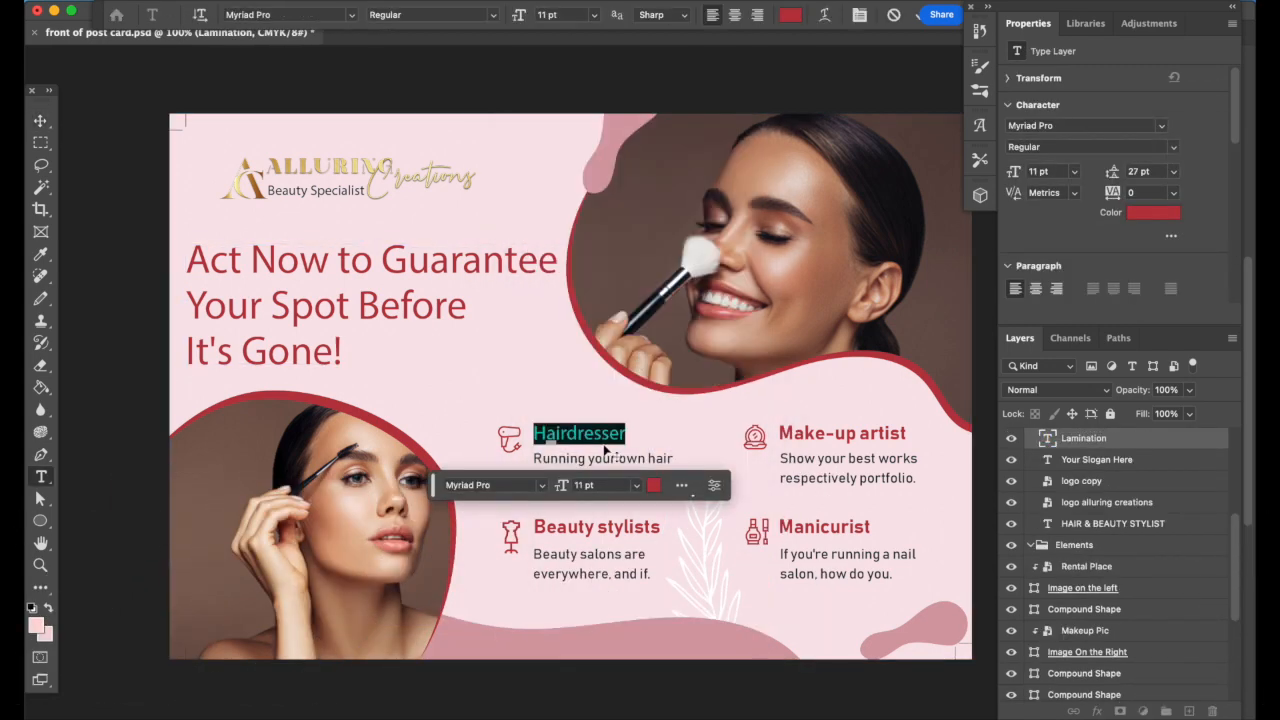
{"action": "type", "text": "Brow Lamination"}
Retype the Manicurist heading as 'Brow Tattoo'
{"action": "double_click", "coordinate": [800, 524]}
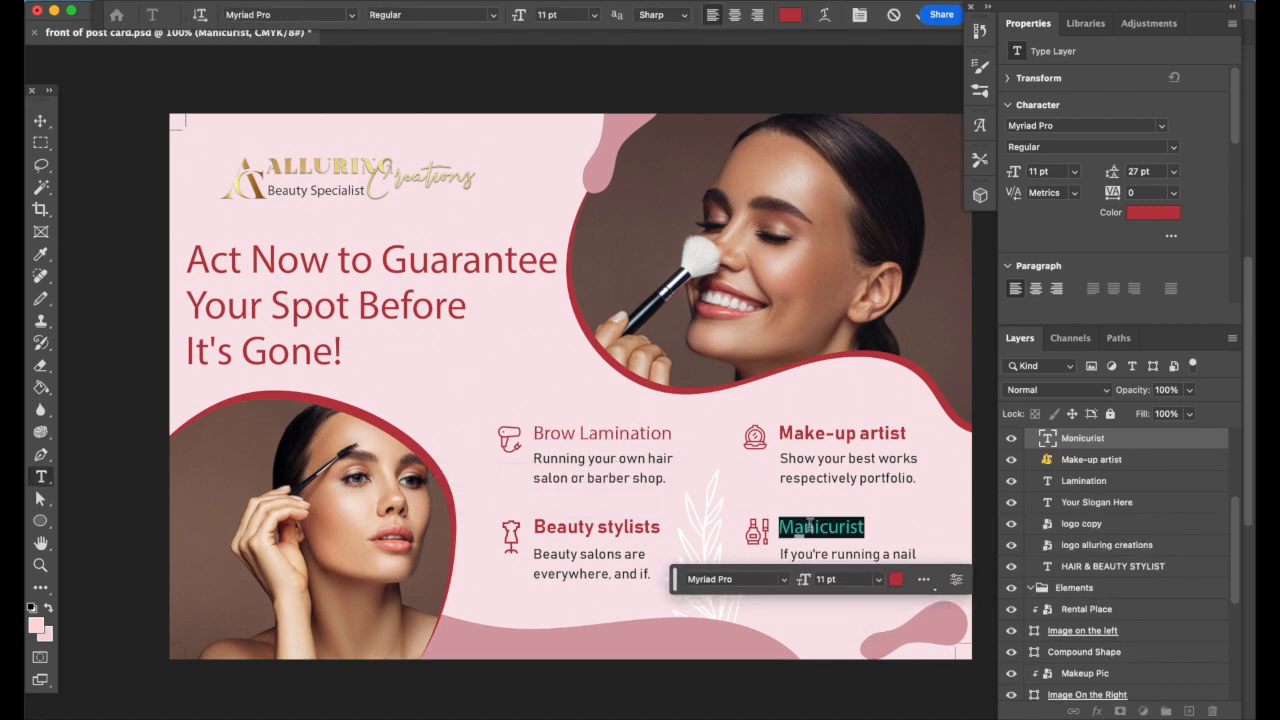
{"action": "type", "text": "Brow Tatto"}
{"action": "key", "text": "BackSpace"}
{"action": "key", "text": "BackSpace"}
{"action": "key", "text": "BackSpace"}
{"action": "type", "text": "ttoo"}
{"action": "triple_click", "coordinate": [590, 527]}
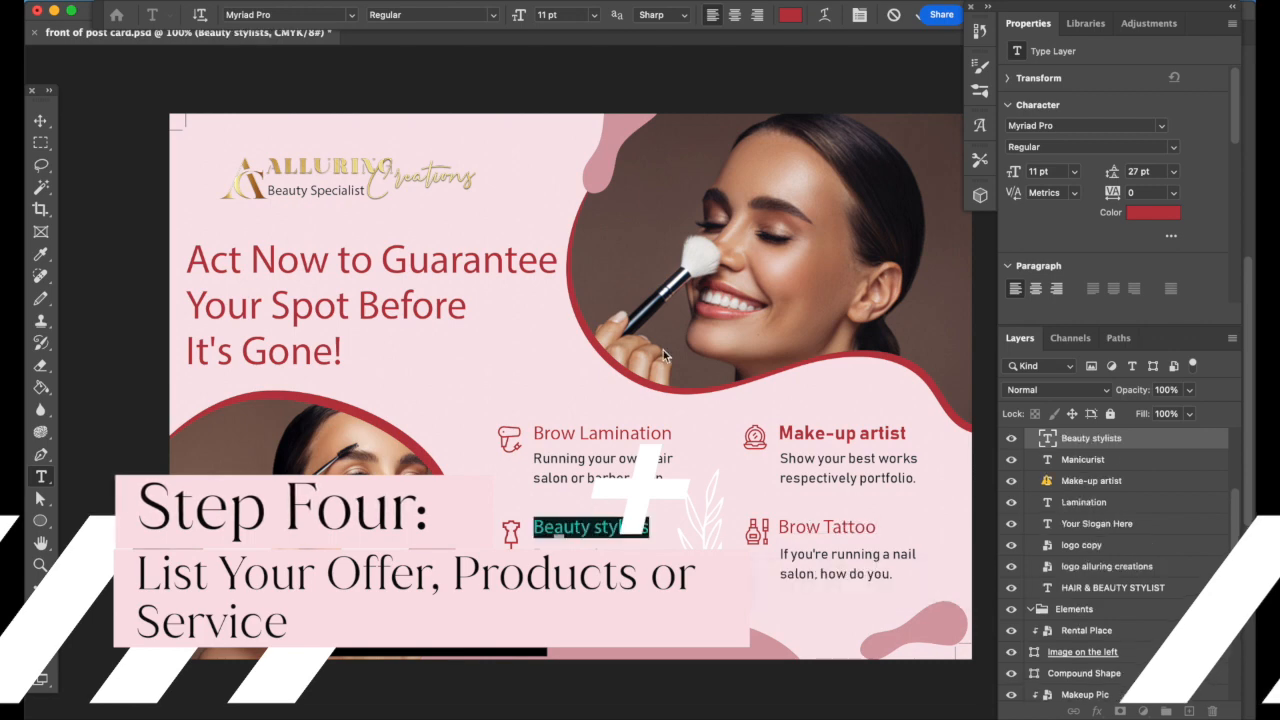
Rewrite the hair salon description as 'Straighten Your Brows and Give Them a Fuller…' with a High Quality Brow line
{"action": "triple_click", "coordinate": [624, 478]}
{"action": "type", "text": "Straighten Your Brows"}
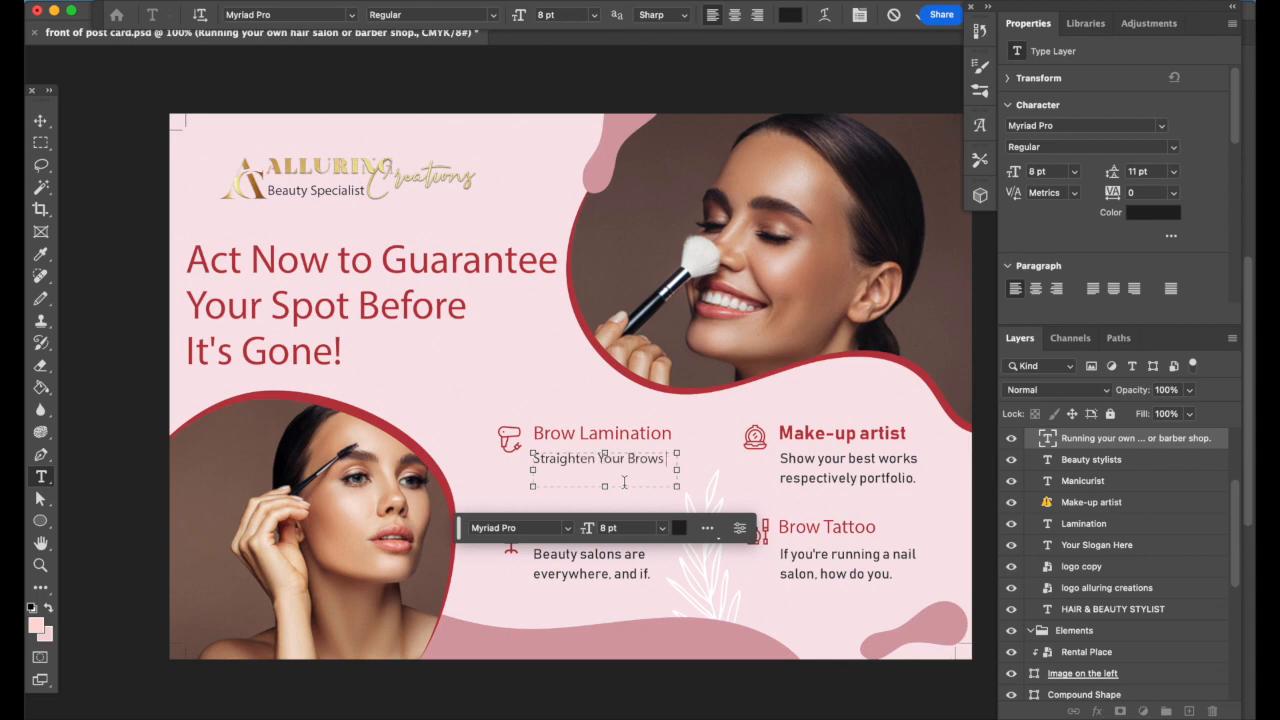
{"action": "type", "text": ", Gi"}
{"action": "key", "text": "BackSpace"}
{"action": "key", "text": "BackSpace"}
{"action": "key", "text": "BackSpace"}
{"action": "type", "text": "and Give Them a Fuller"}
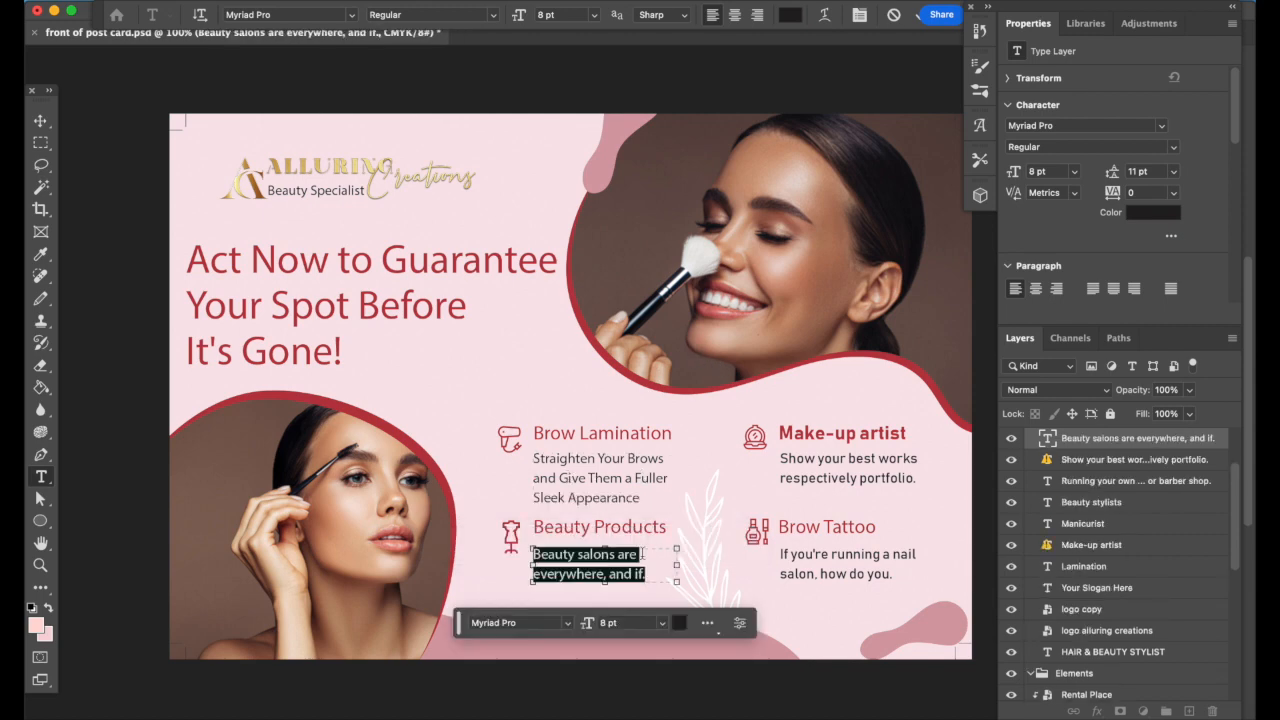
{"action": "type", "text": "High Quality Brow and Skin Care Products"}
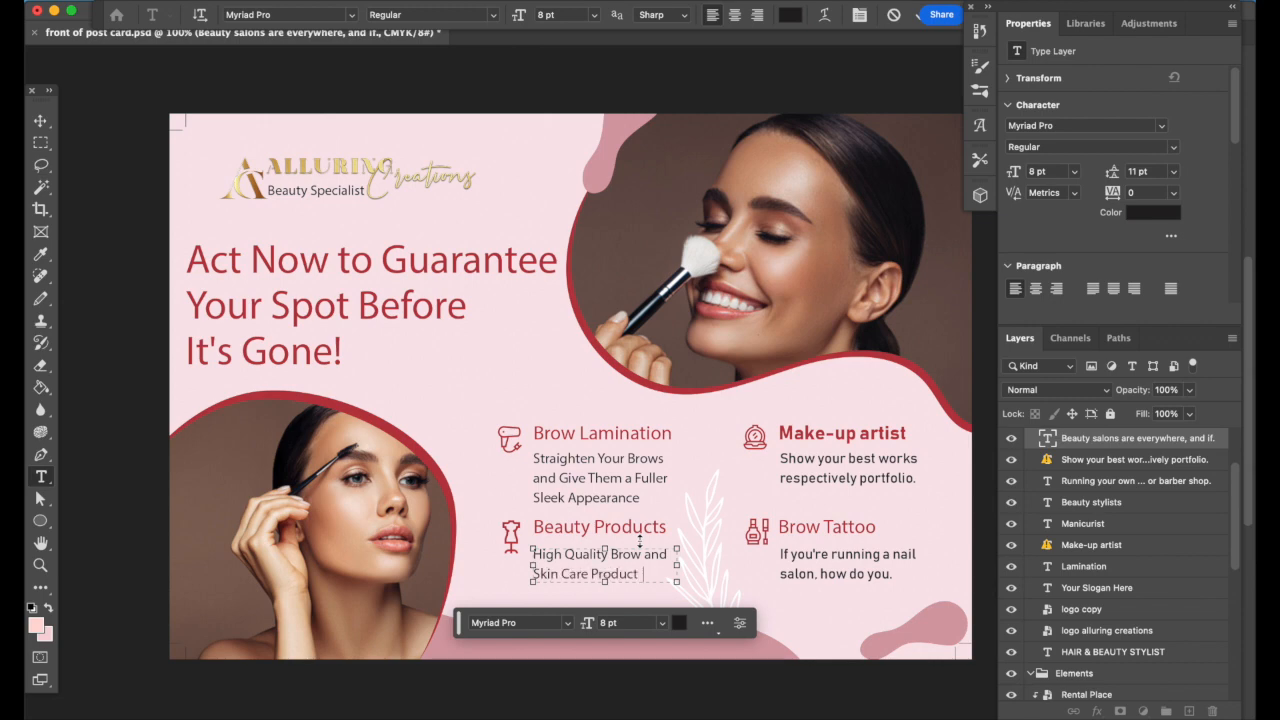
{"action": "left_click", "coordinate": [887, 431]}
Replace the Make-up artist heading's missing font with the default and start editing its description
{"action": "key", "text": "v"}
{"action": "left_click", "coordinate": [868, 434]}
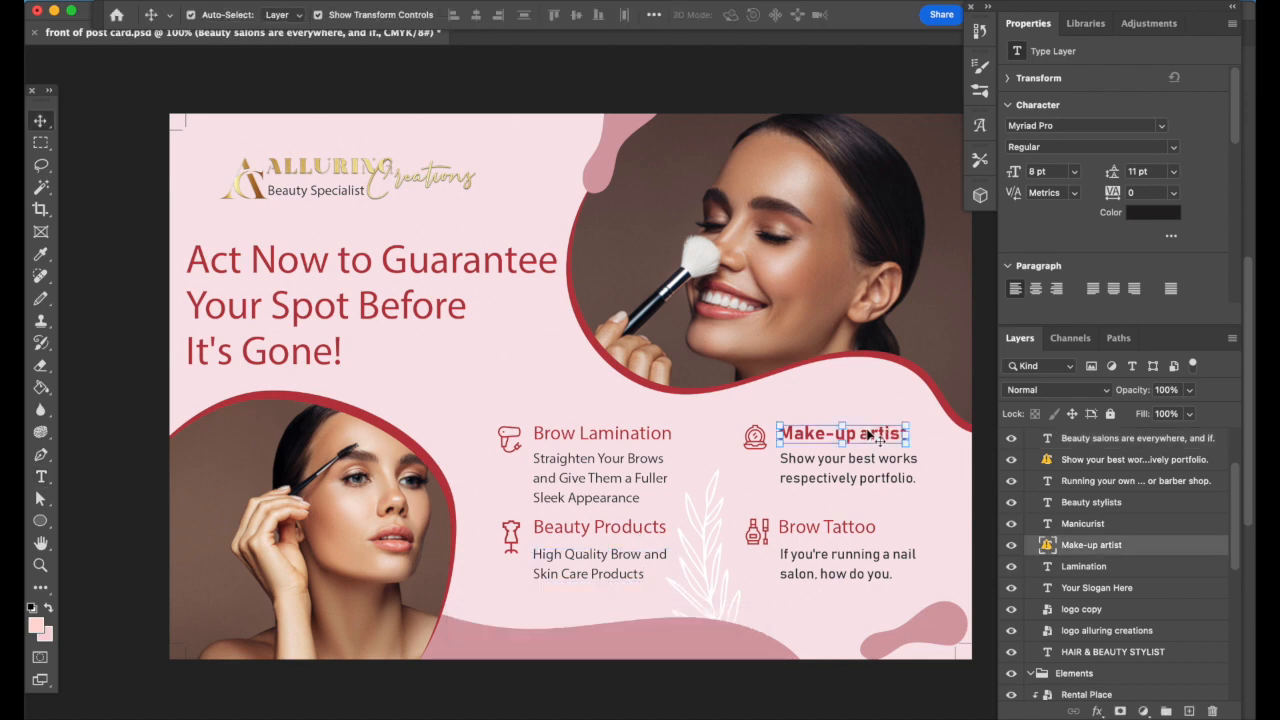
{"action": "double_click", "coordinate": [868, 434]}
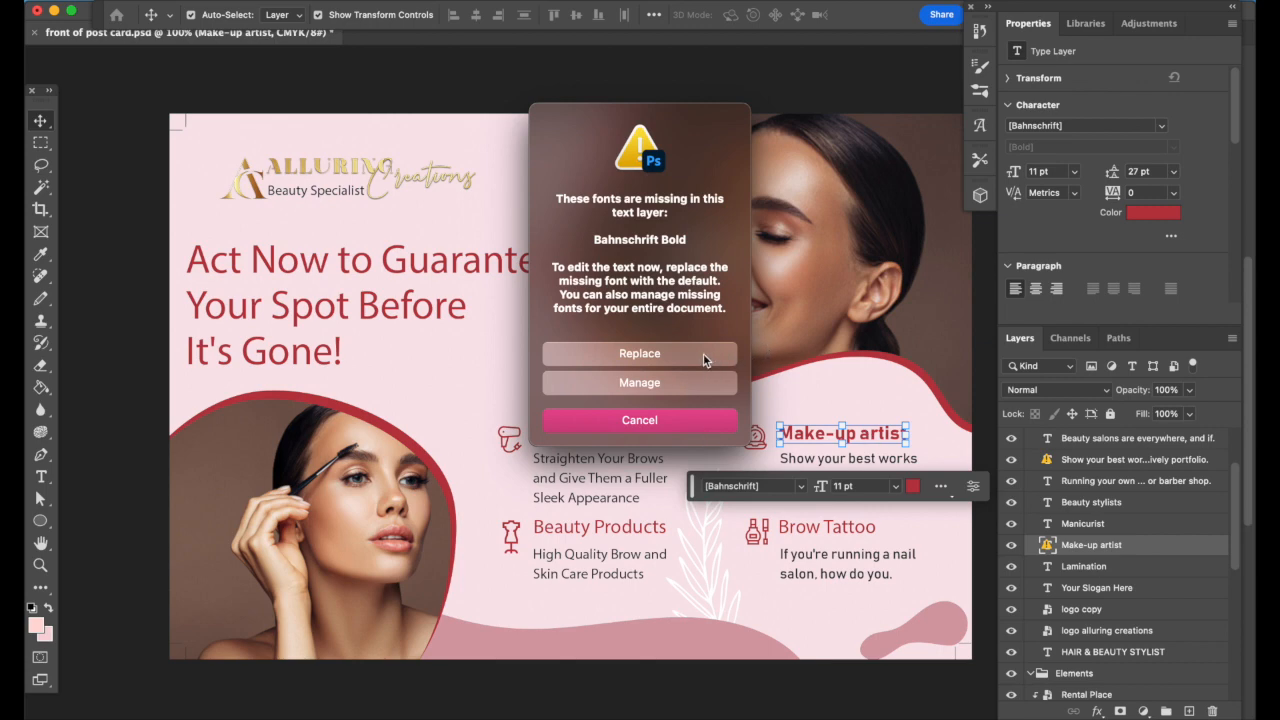
{"action": "left_click", "coordinate": [705, 354]}
{"action": "left_click", "coordinate": [817, 470]}
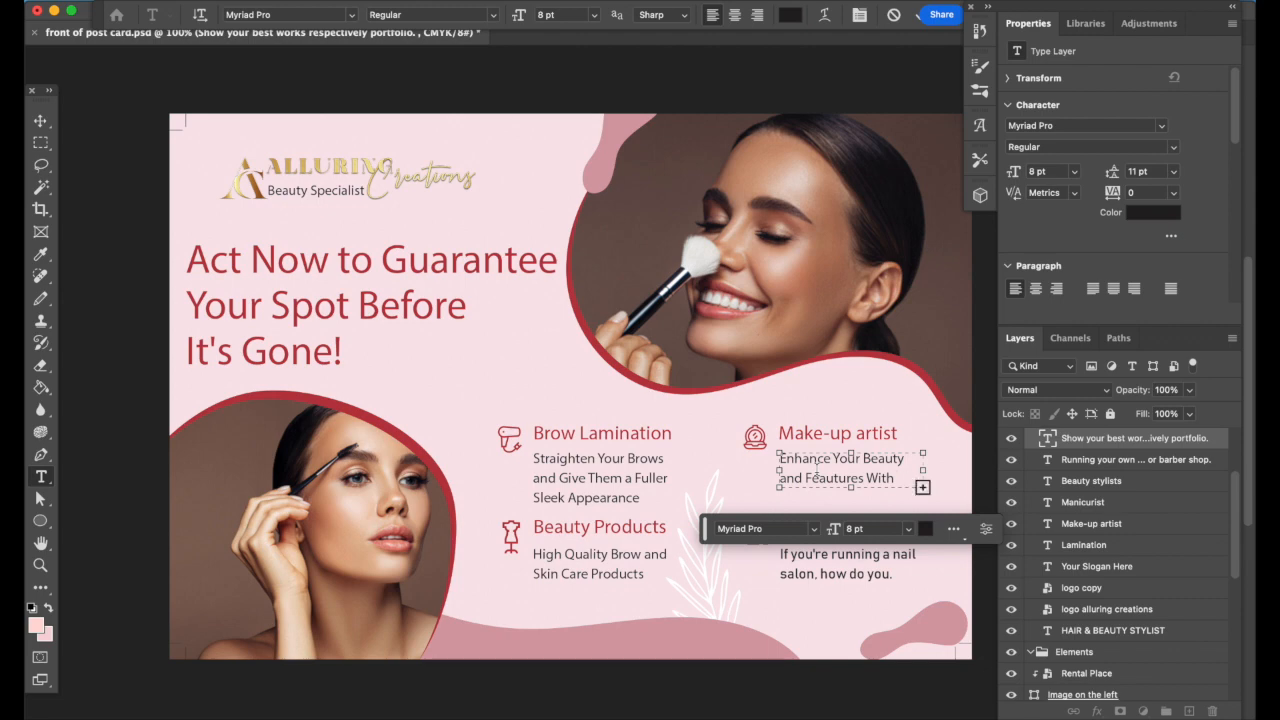
Set the headline in FONTSPRING DEMO Juana Alt Medium, reshape its box, and colour it #ffffff
{"action": "left_click_drag", "start_coordinate": [922, 487], "coordinate": [928, 506]}
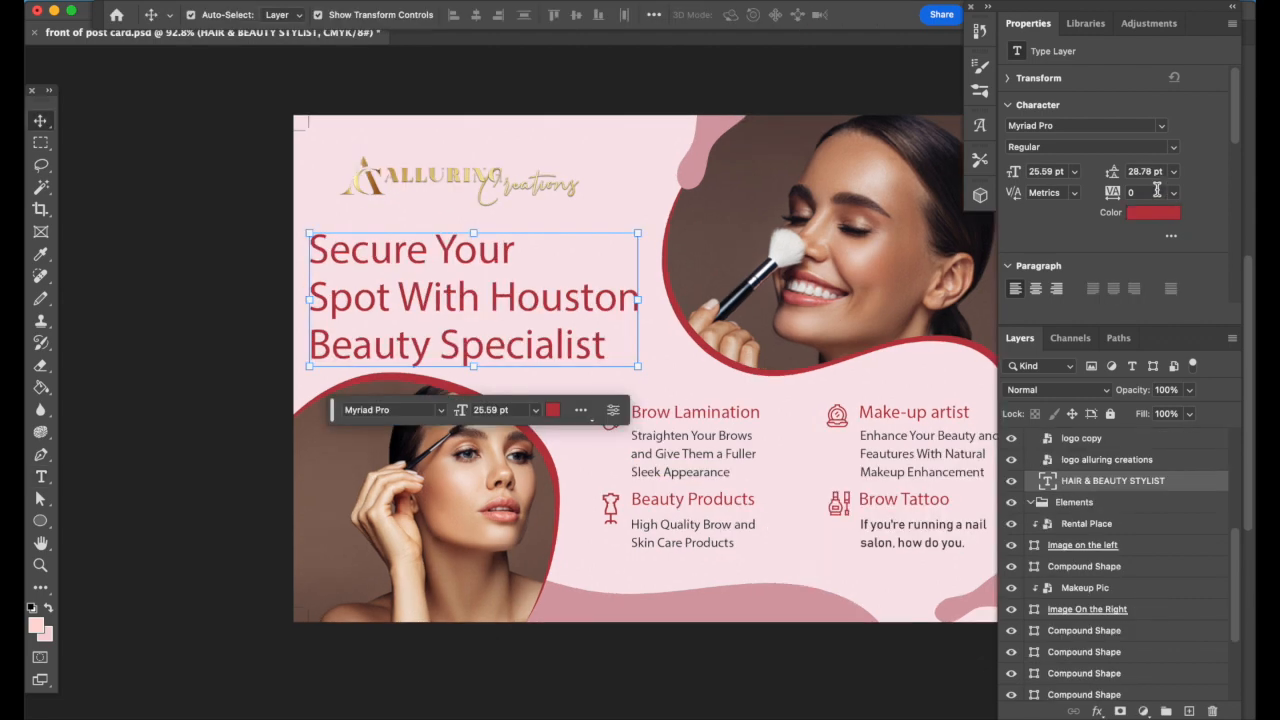
{"action": "left_click", "coordinate": [1160, 130]}
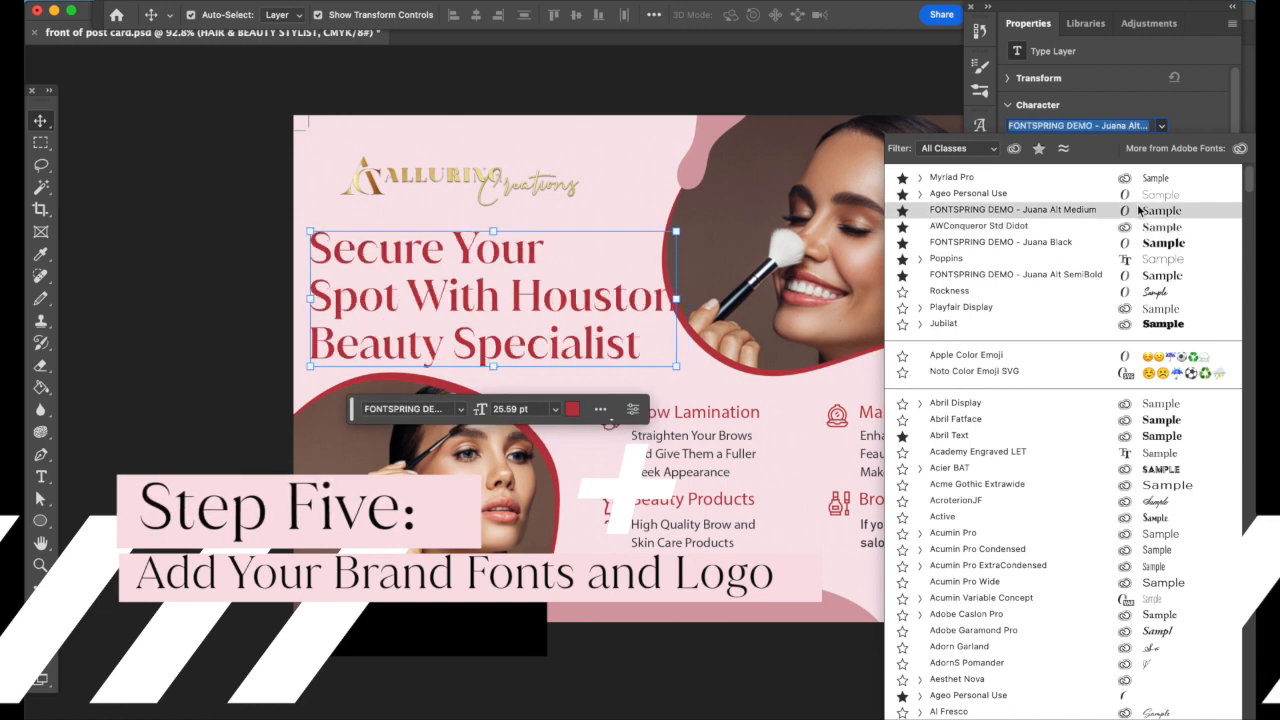
{"action": "left_click", "coordinate": [1138, 208]}
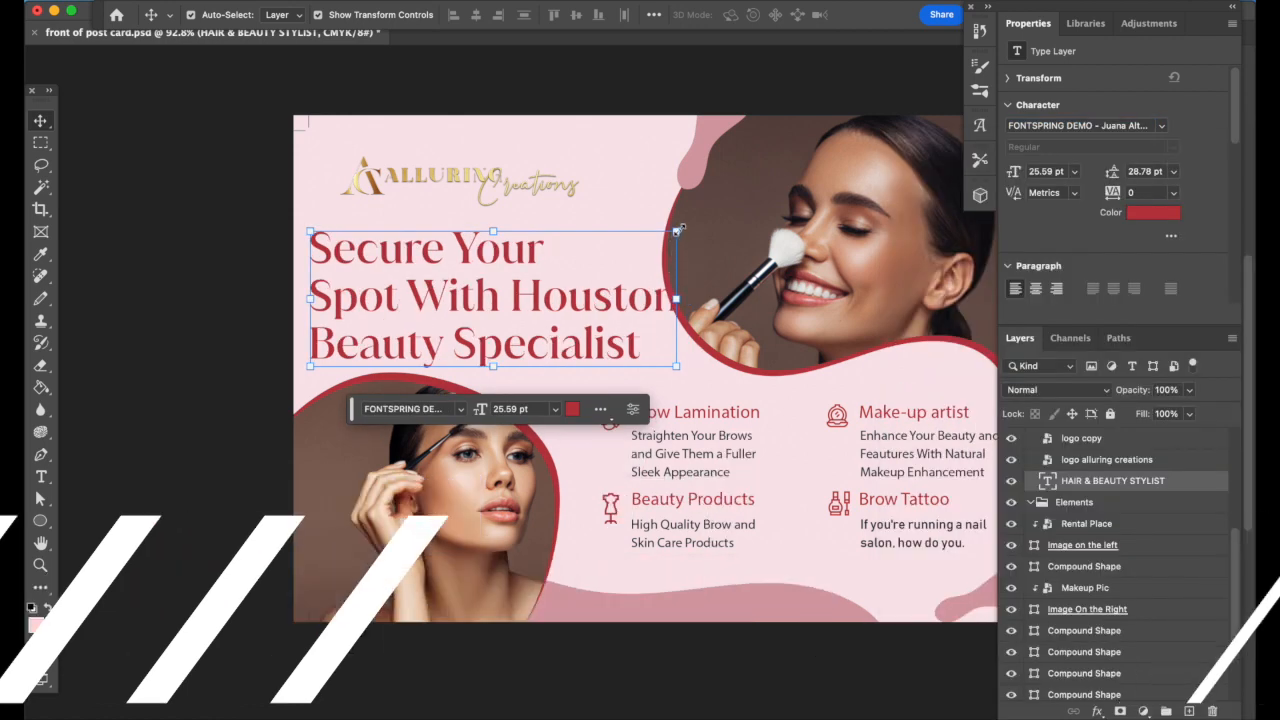
{"action": "left_click_drag", "start_coordinate": [677, 231], "coordinate": [675, 232]}
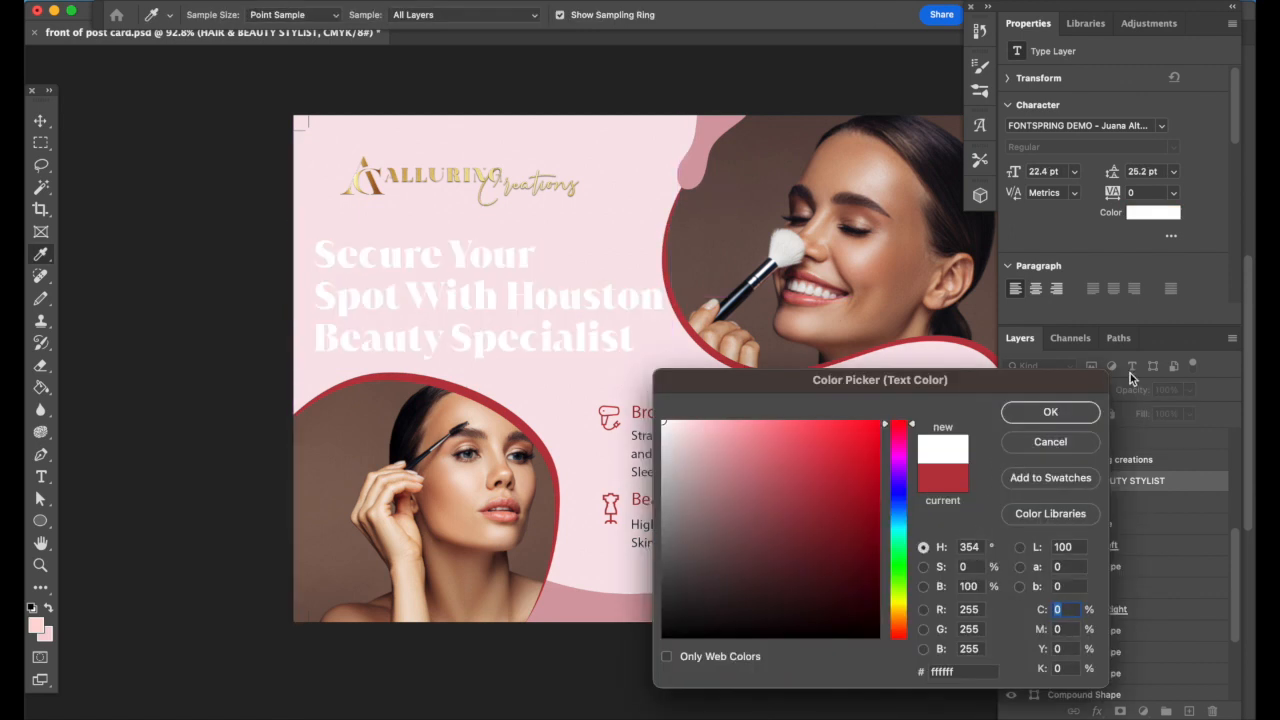
{"action": "left_click", "coordinate": [1065, 423]}
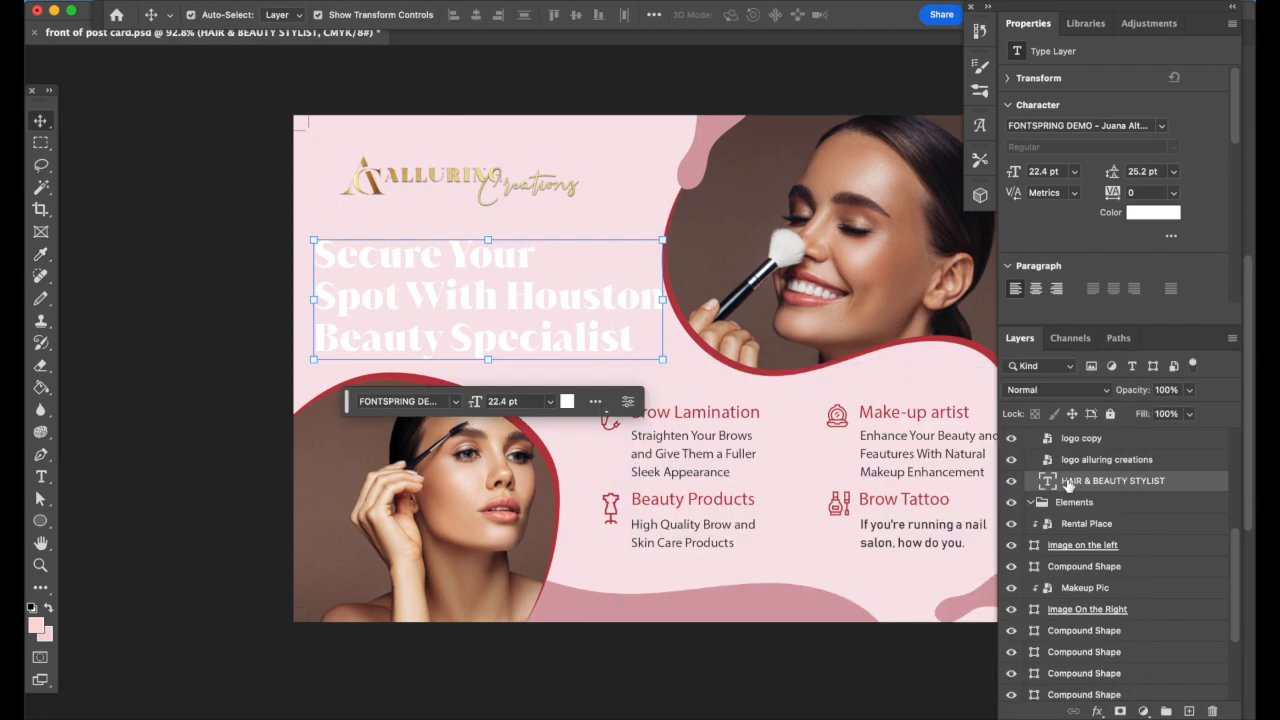
Add Outer Glow and Drop Shadow effects to the headline layer through Blending Options
{"action": "right_click", "coordinate": [1068, 484]}
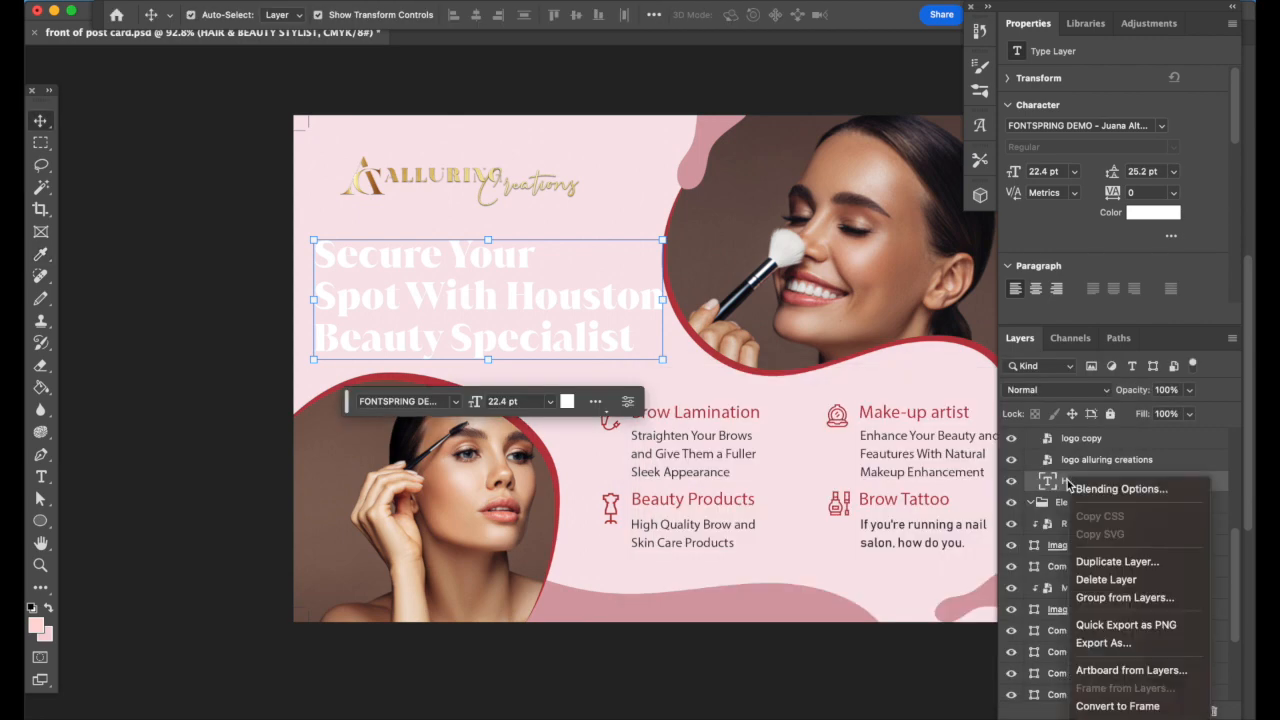
{"action": "left_click", "coordinate": [1140, 490]}
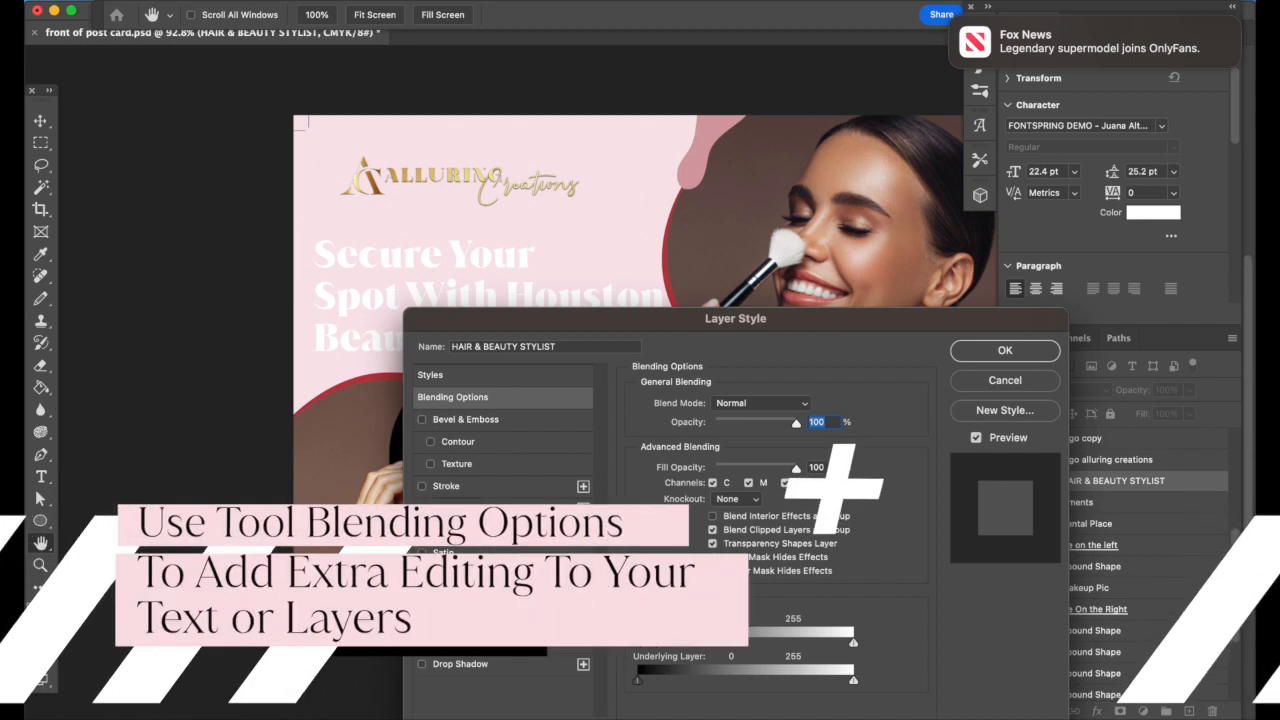
{"action": "left_click", "coordinate": [455, 641]}
{"action": "left_click", "coordinate": [421, 664]}
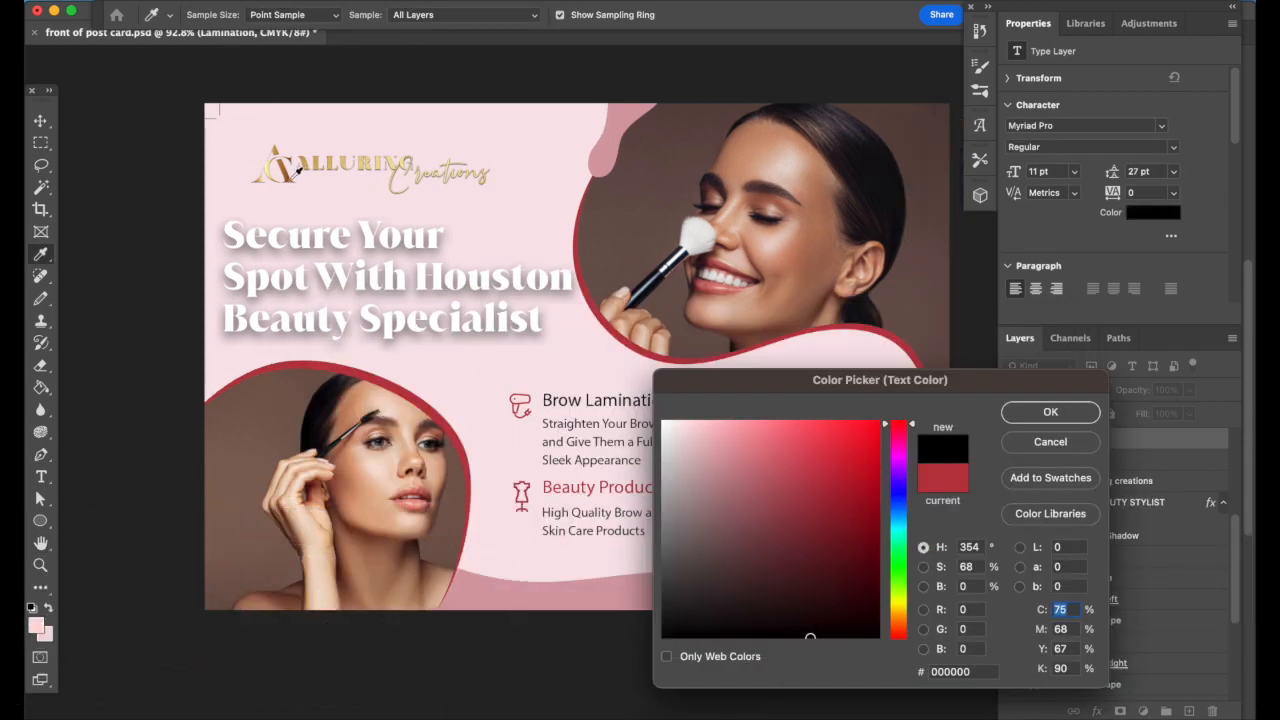
Colour the Brow Lamination and Make Up artist headings with the logo's brown in Juana Alt Medium
{"action": "left_click", "coordinate": [297, 170]}
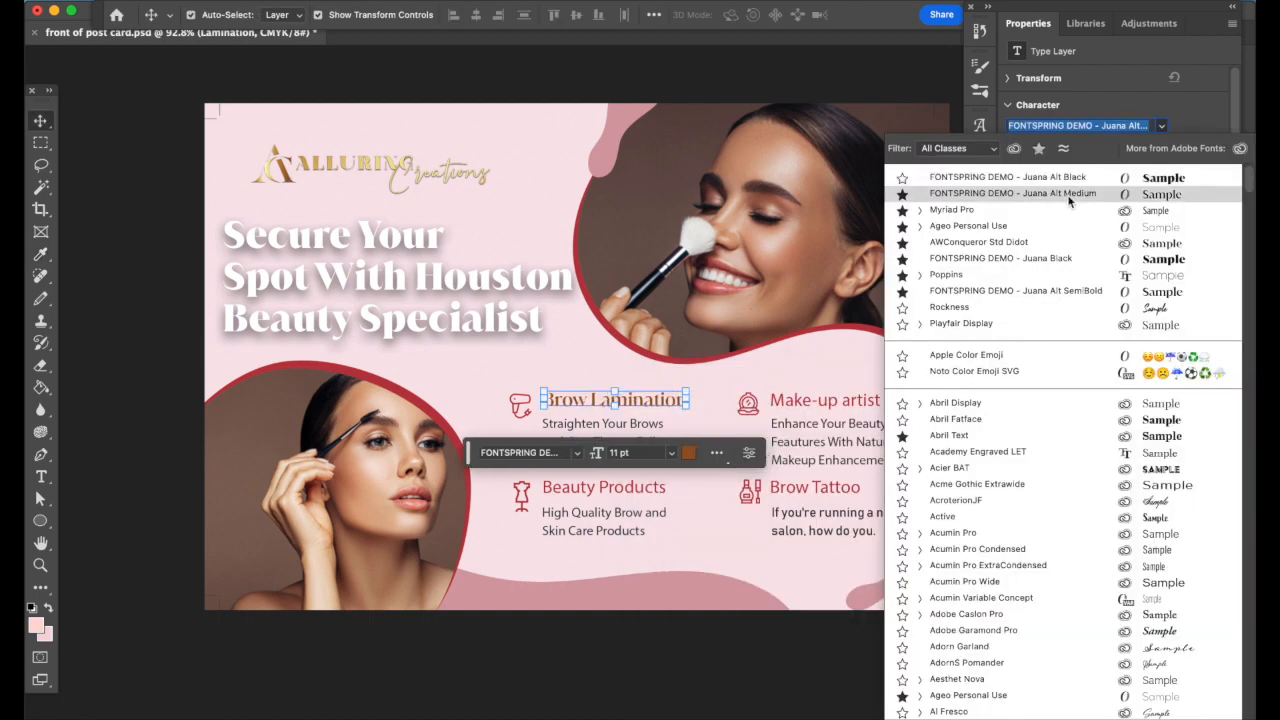
{"action": "left_click", "coordinate": [1068, 199]}
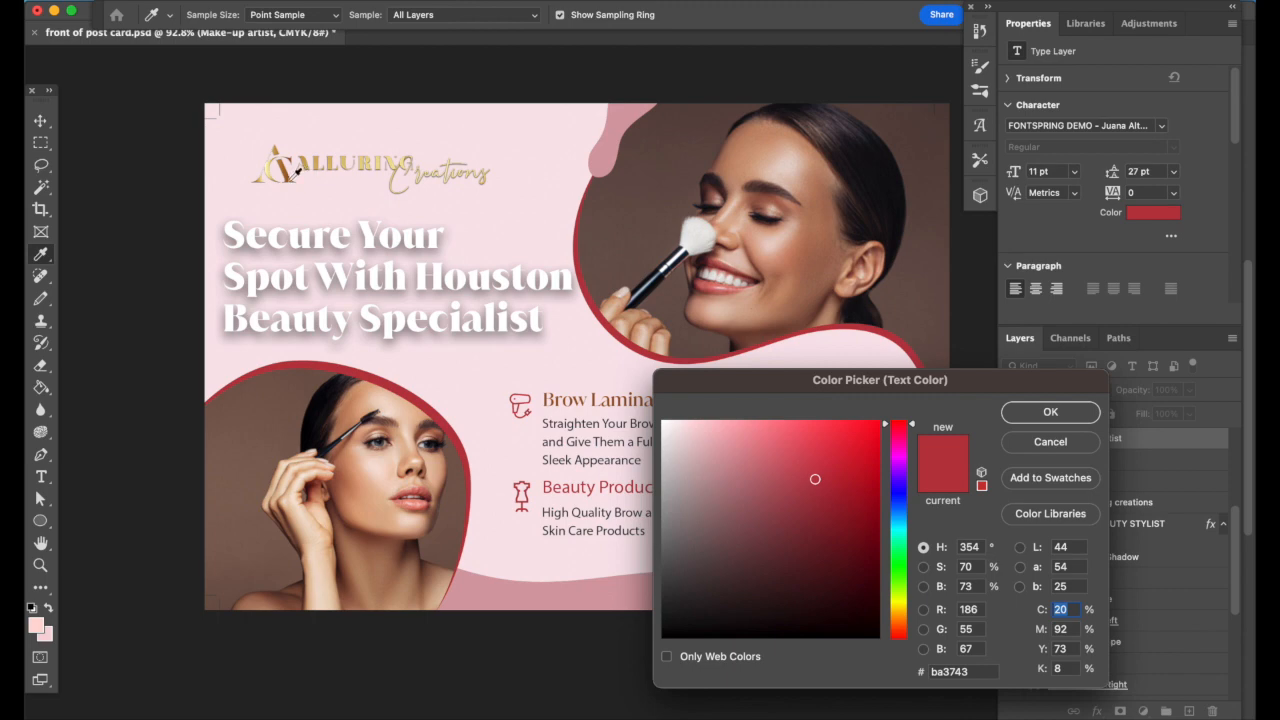
{"action": "left_click", "coordinate": [296, 172]}
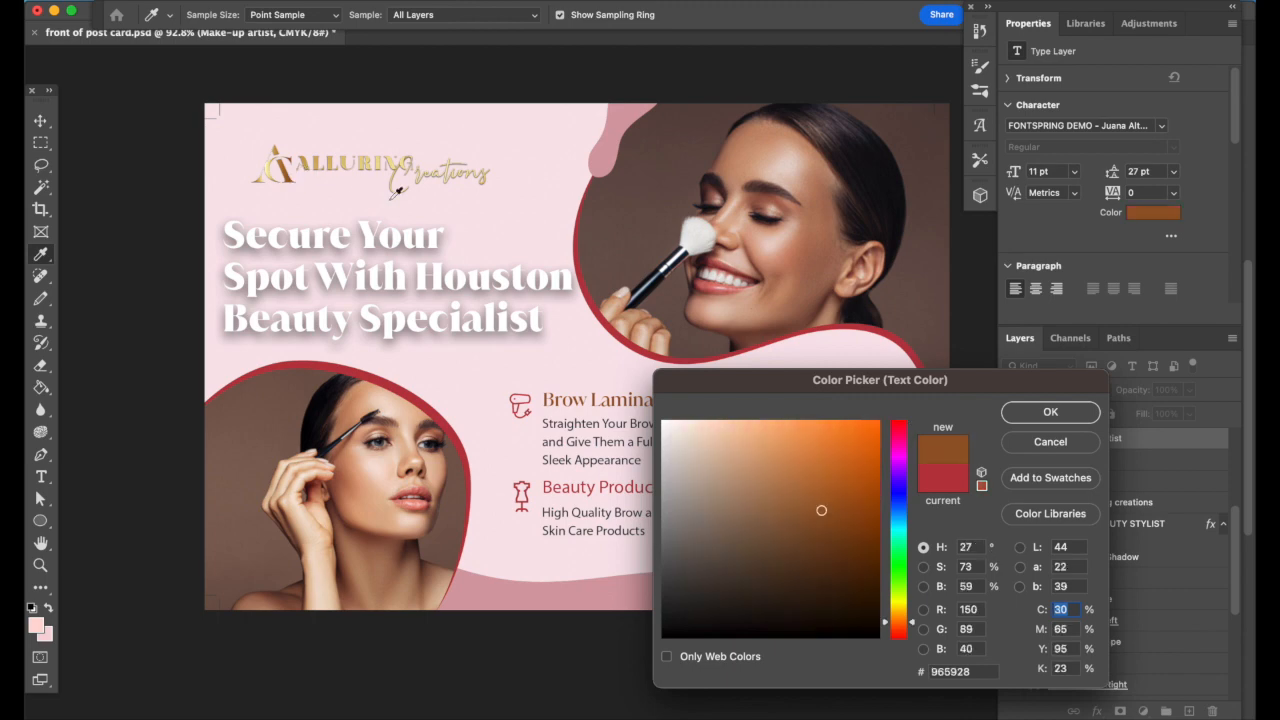
{"action": "left_click", "coordinate": [1037, 413]}
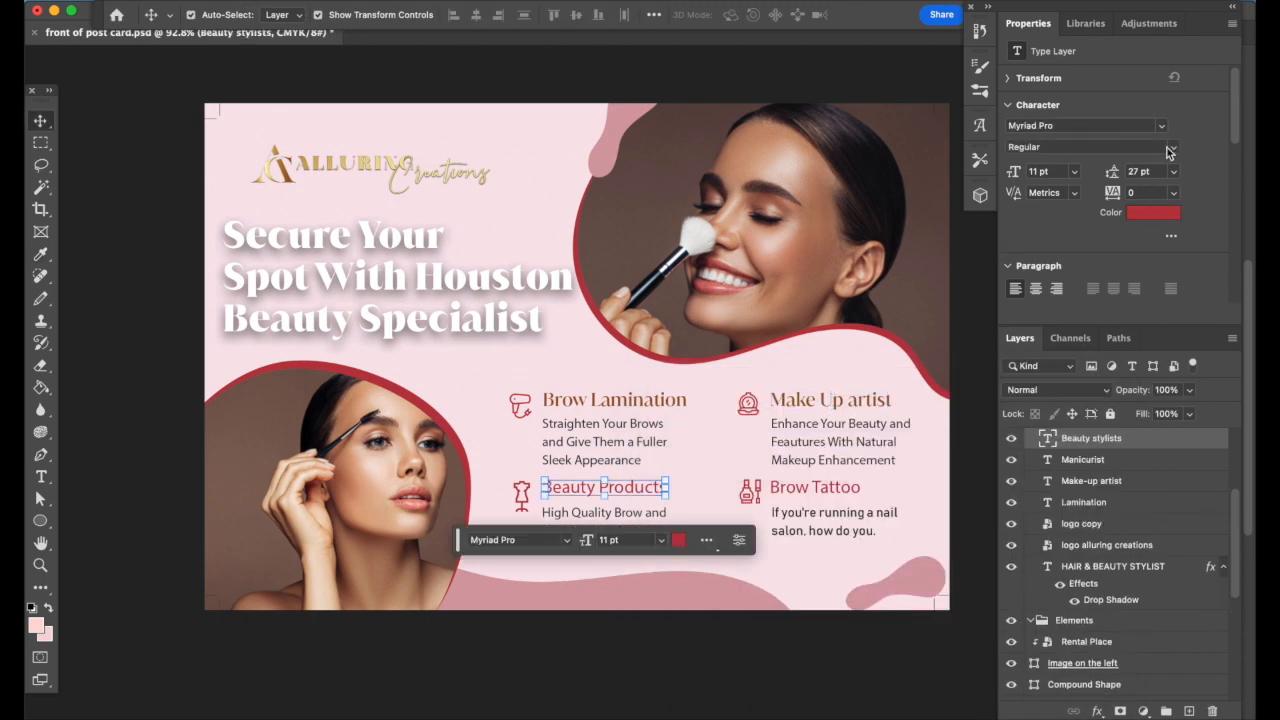
{"action": "left_click", "coordinate": [1170, 150]}
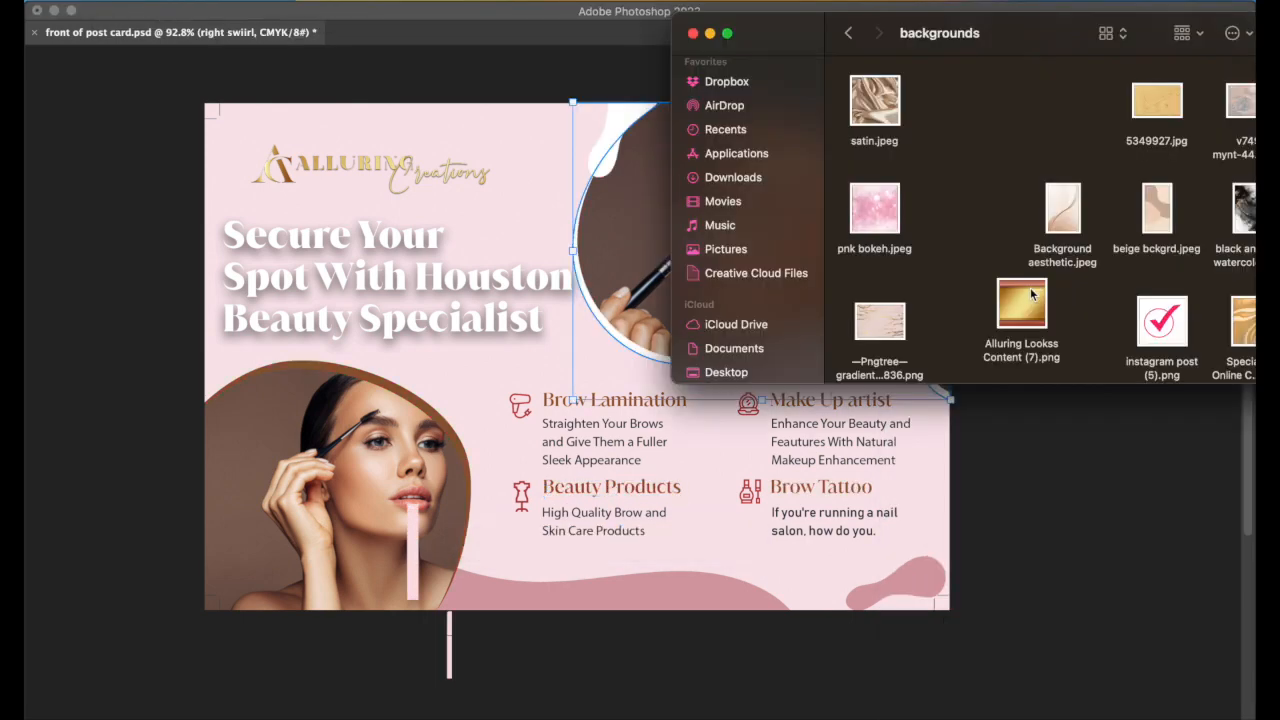
{"action": "left_click_drag", "start_coordinate": [1030, 287], "coordinate": [588, 294]}
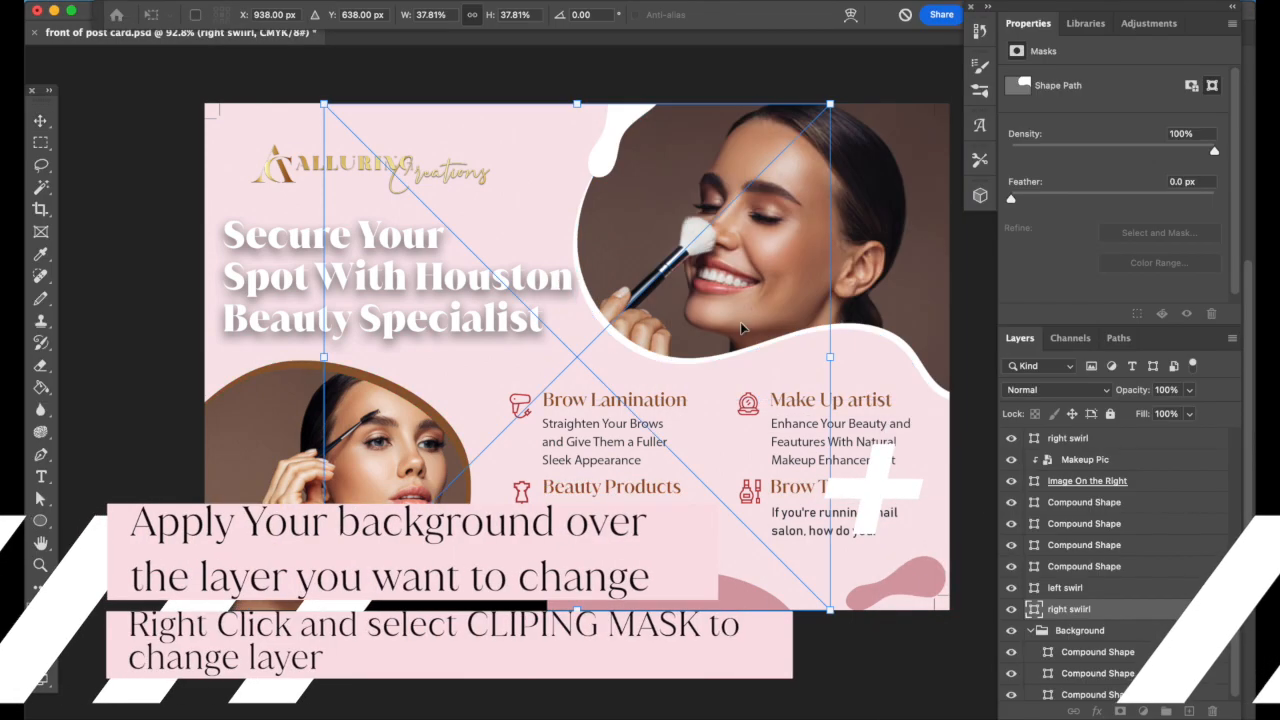
Place gold texture layers clipped onto the right and left photo swirl borders
{"action": "left_click_drag", "start_coordinate": [559, 371], "coordinate": [717, 324]}
{"action": "key", "text": "Return"}
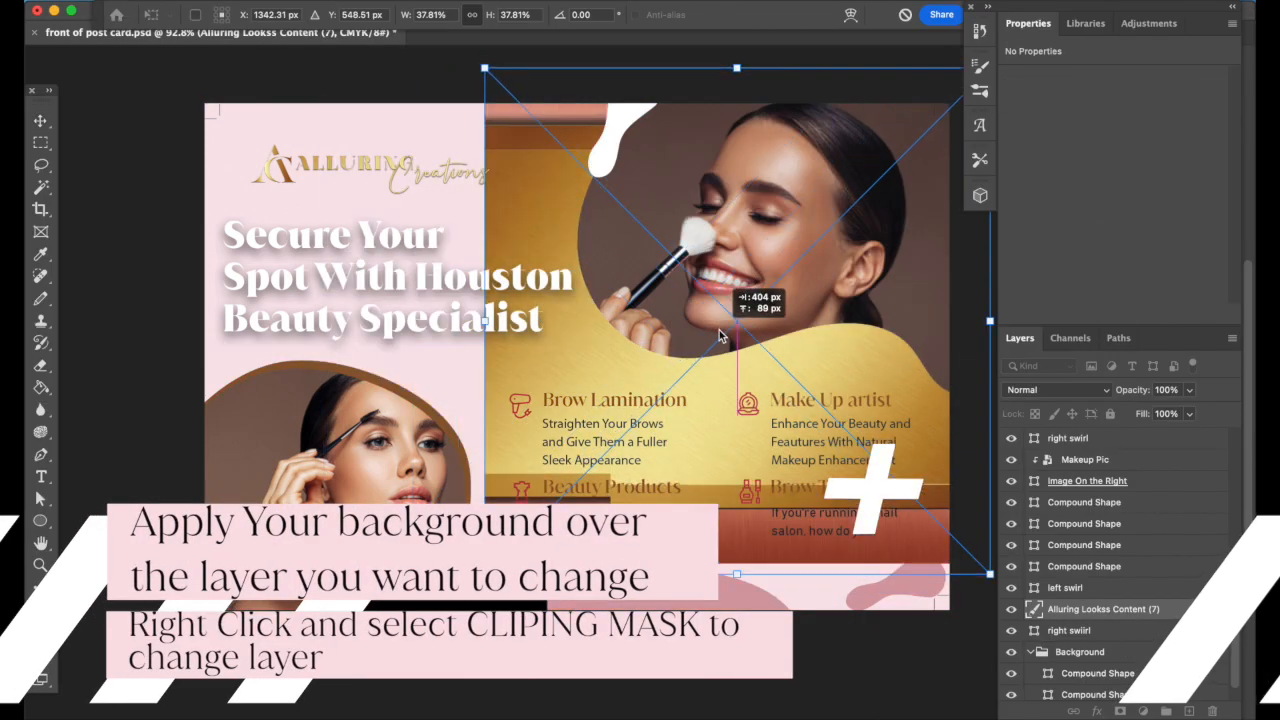
{"action": "key", "text": "super+alt+g"}
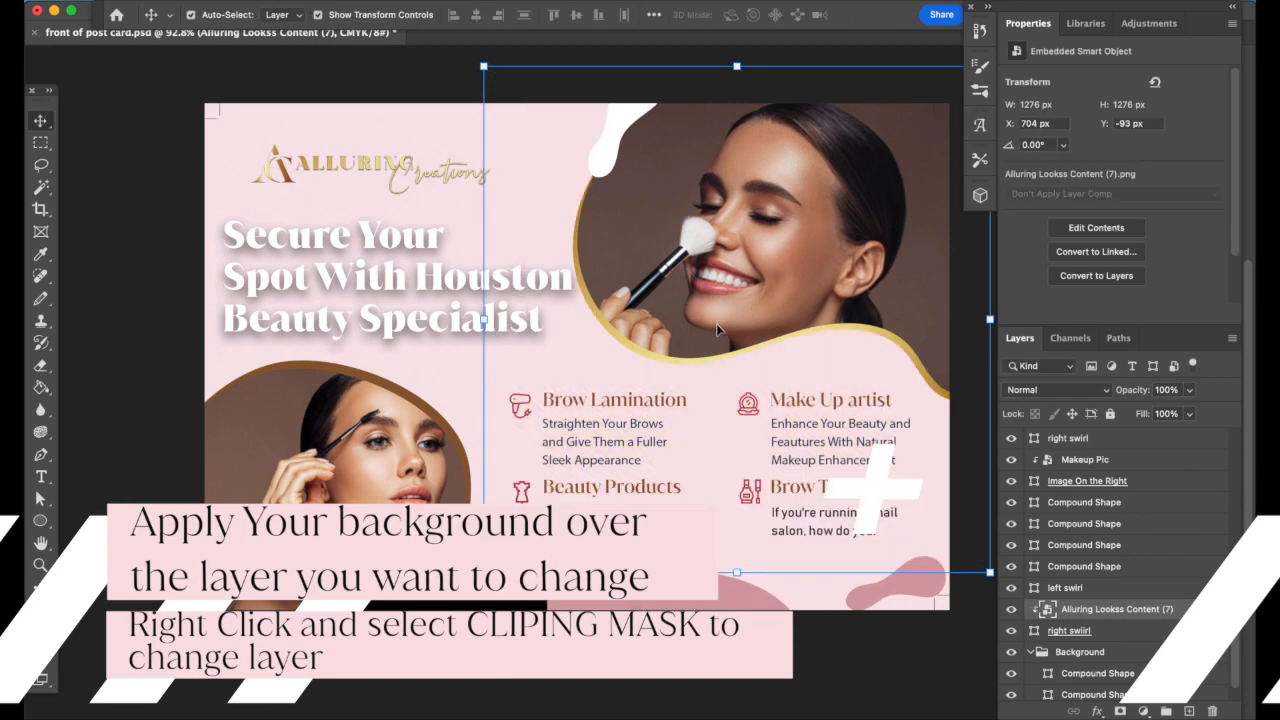
{"action": "left_click", "coordinate": [386, 374]}
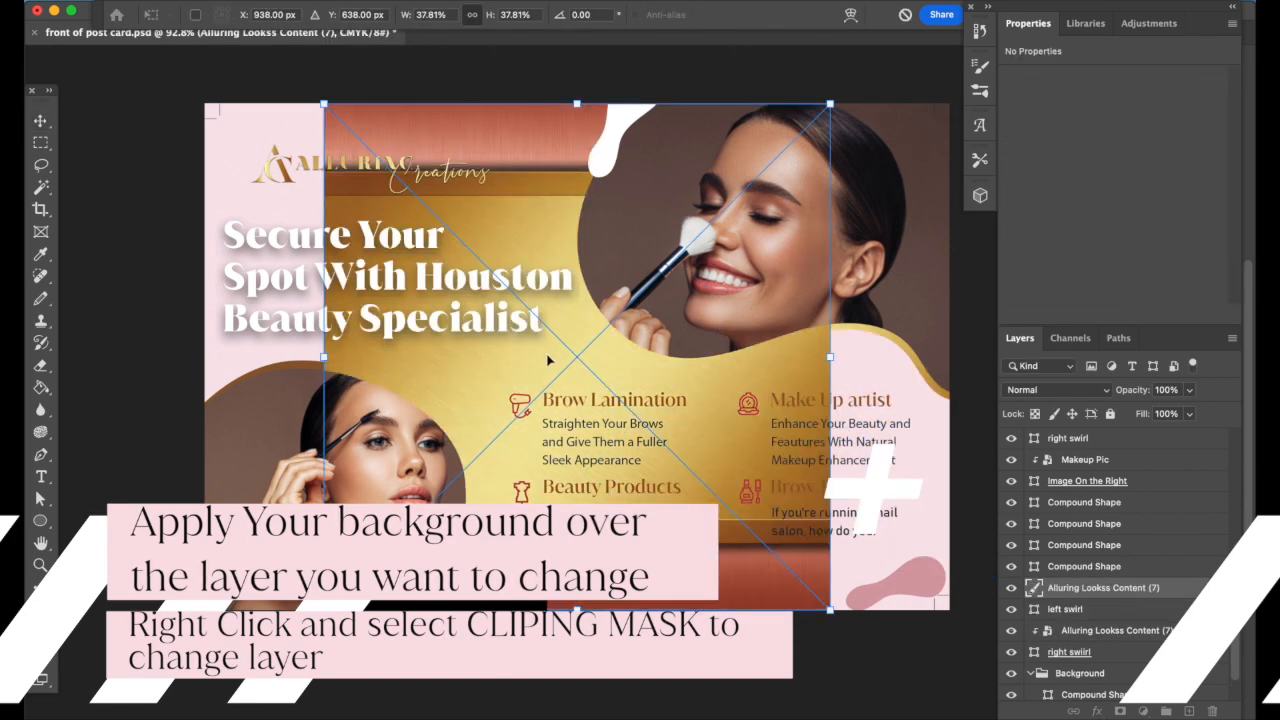
{"action": "left_click_drag", "start_coordinate": [548, 359], "coordinate": [184, 466]}
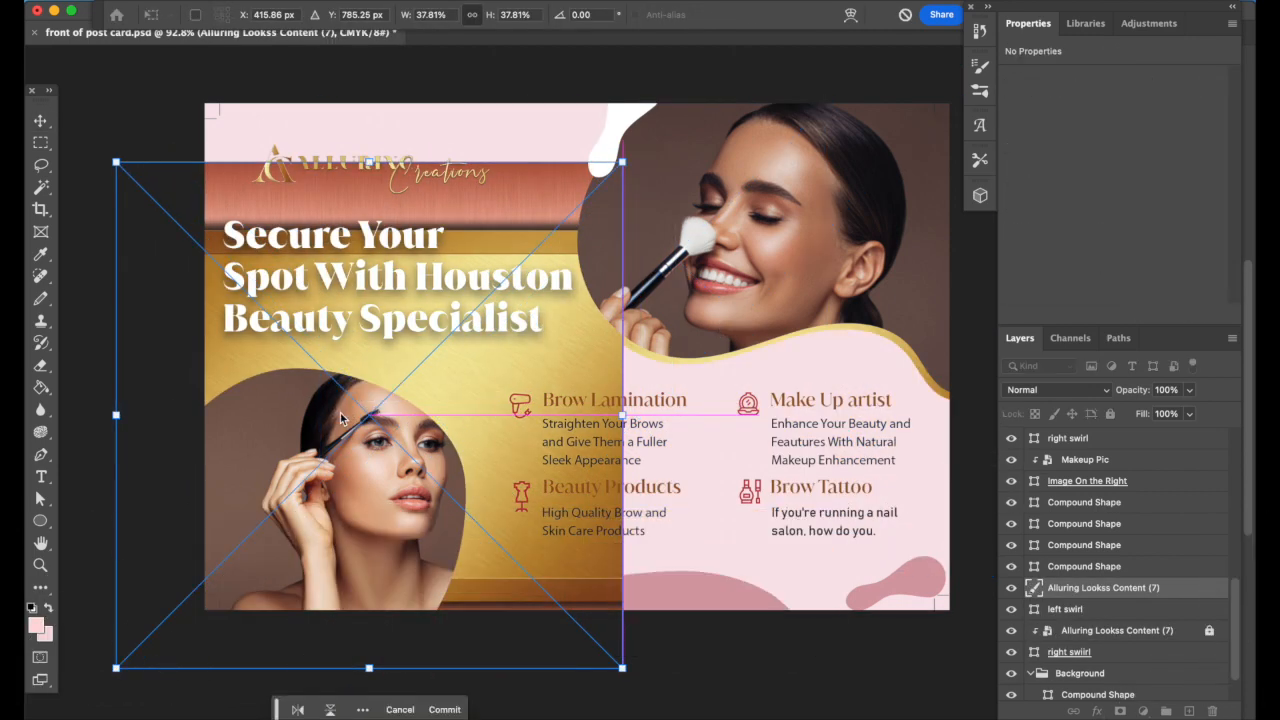
{"action": "key", "text": "Return"}
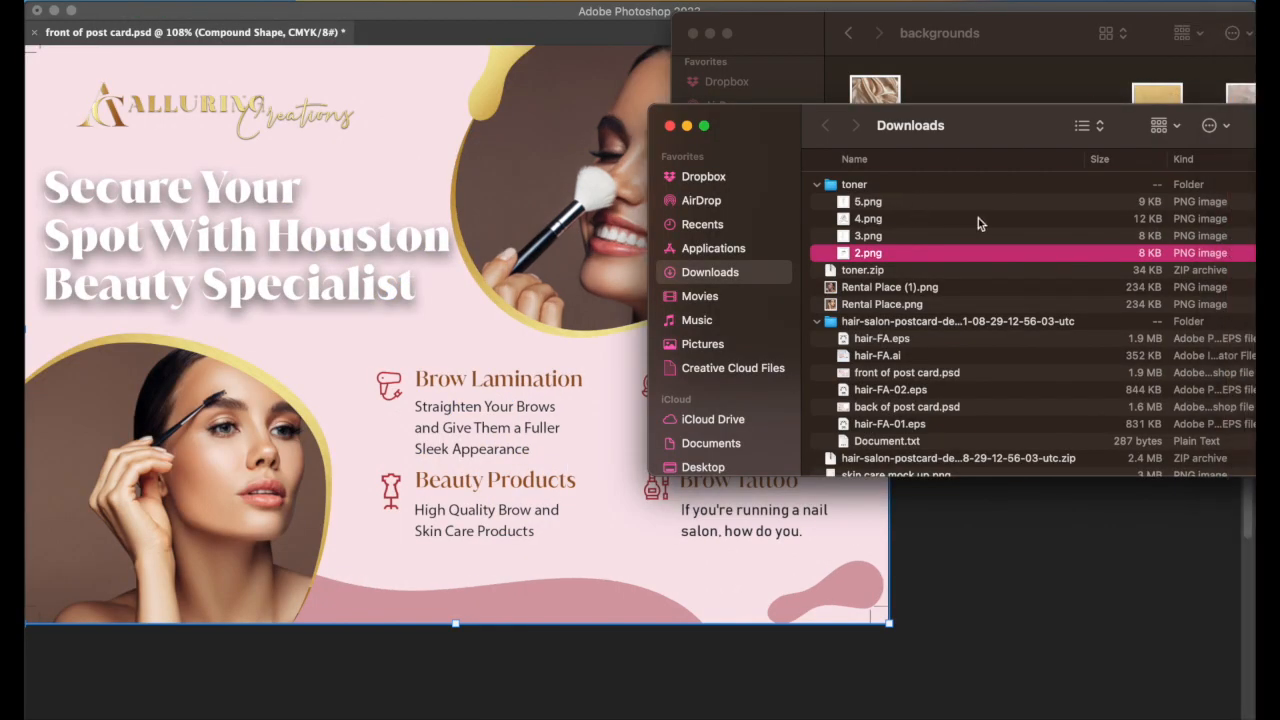
Drag the icon files 5.png through 2.png from Finder onto the postcard
{"action": "left_click", "coordinate": [1214, 203]}
{"action": "left_click", "coordinate": [1218, 253], "text": "shift"}
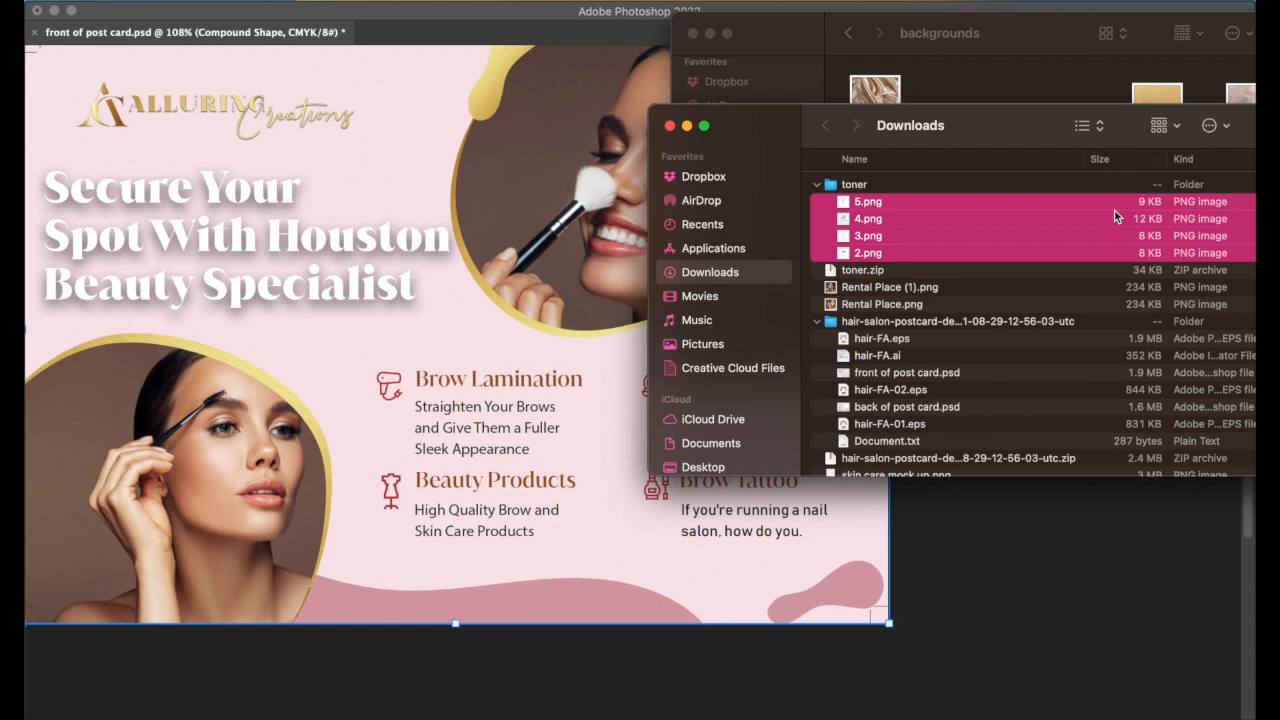
{"action": "left_click_drag", "start_coordinate": [1068, 211], "coordinate": [558, 405]}
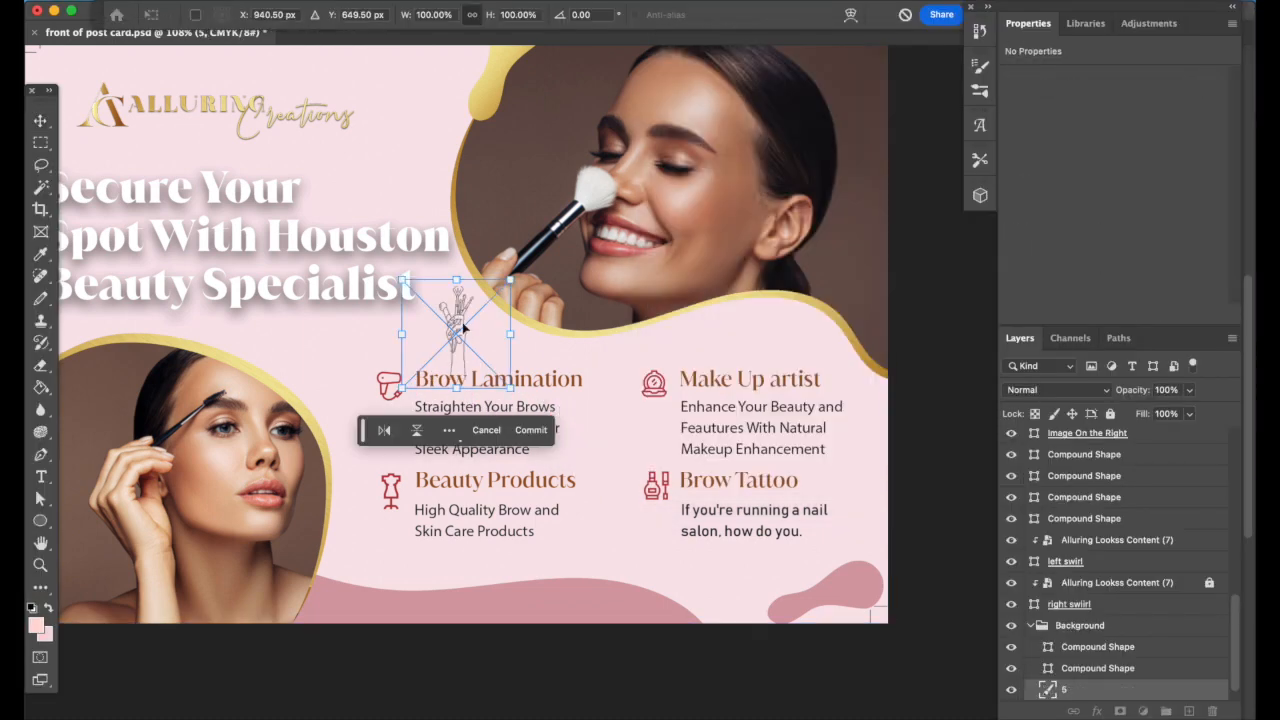
Commit the icons, place the makeup-brush icon, and shrink the brow-tattoo icon beside Brow Tattoo
{"action": "key", "text": "Return"}
{"action": "key", "text": "Return"}
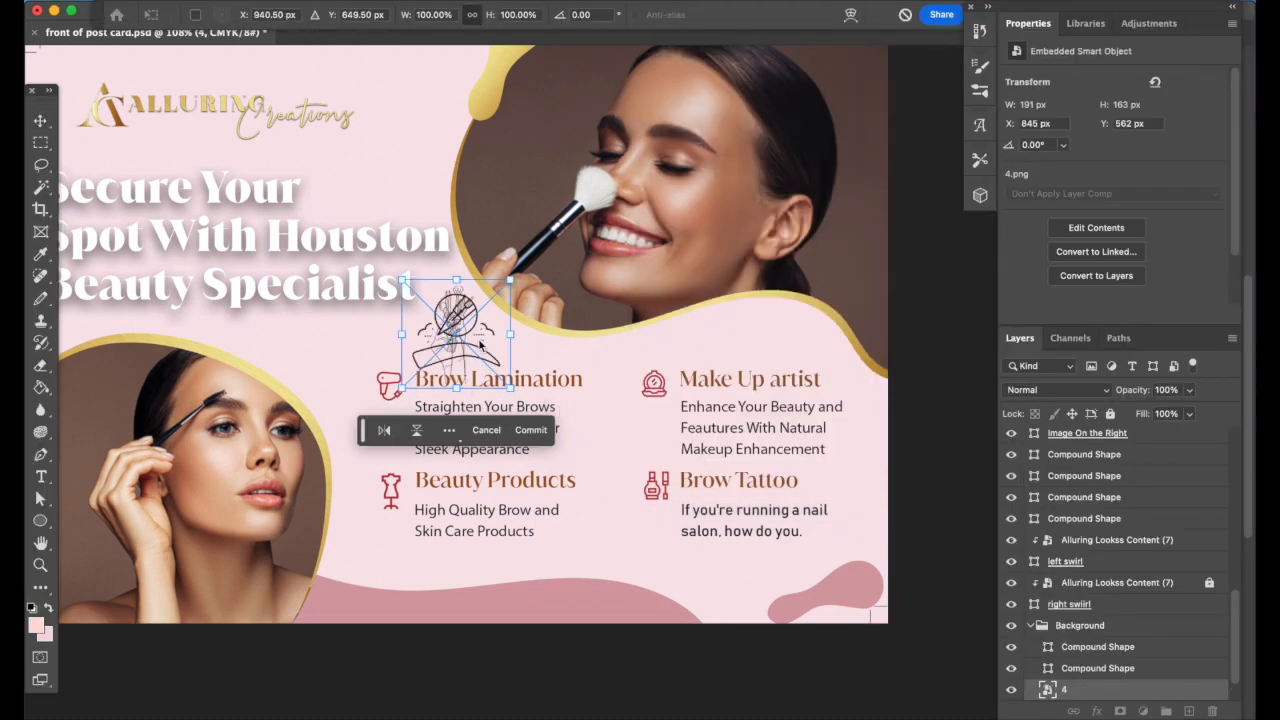
{"action": "key", "text": "Return"}
{"action": "key", "text": "Return"}
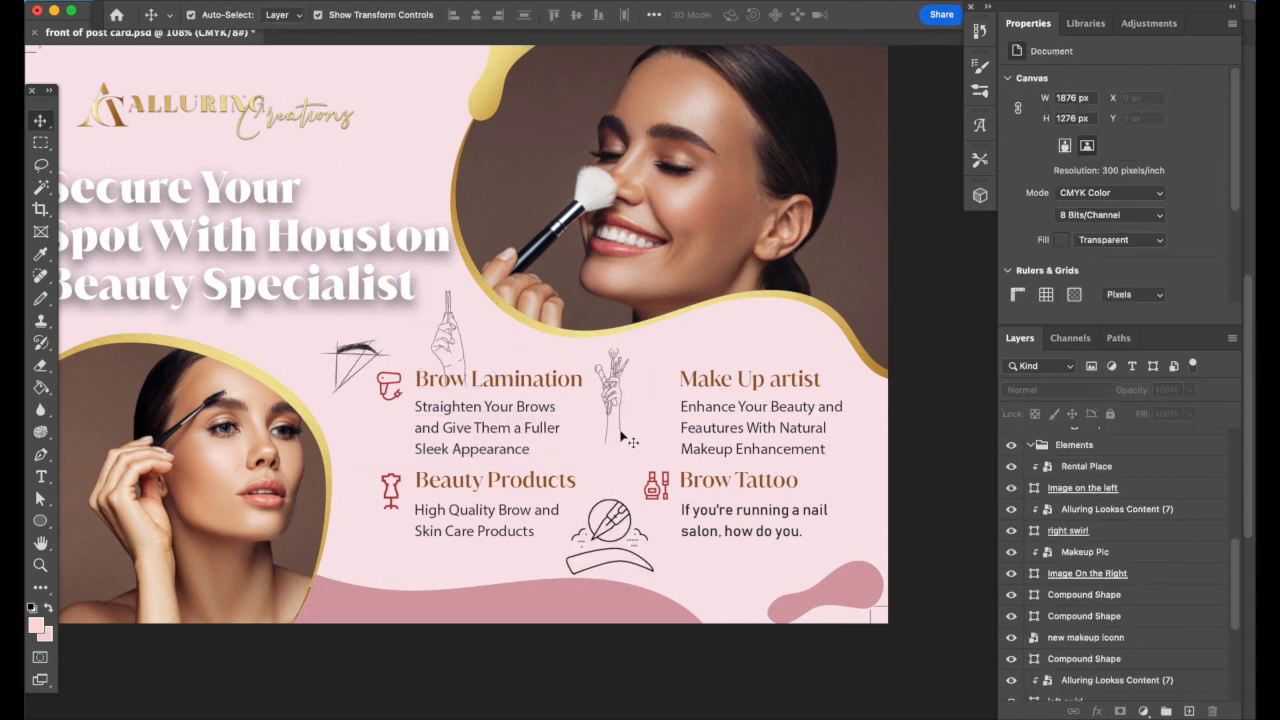
{"action": "mouse_move", "coordinate": [631, 440]}
{"action": "left_mouse_down"}
{"action": "mouse_move", "coordinate": [679, 421]}
{"action": "mouse_move", "coordinate": [666, 432]}
{"action": "left_mouse_up"}
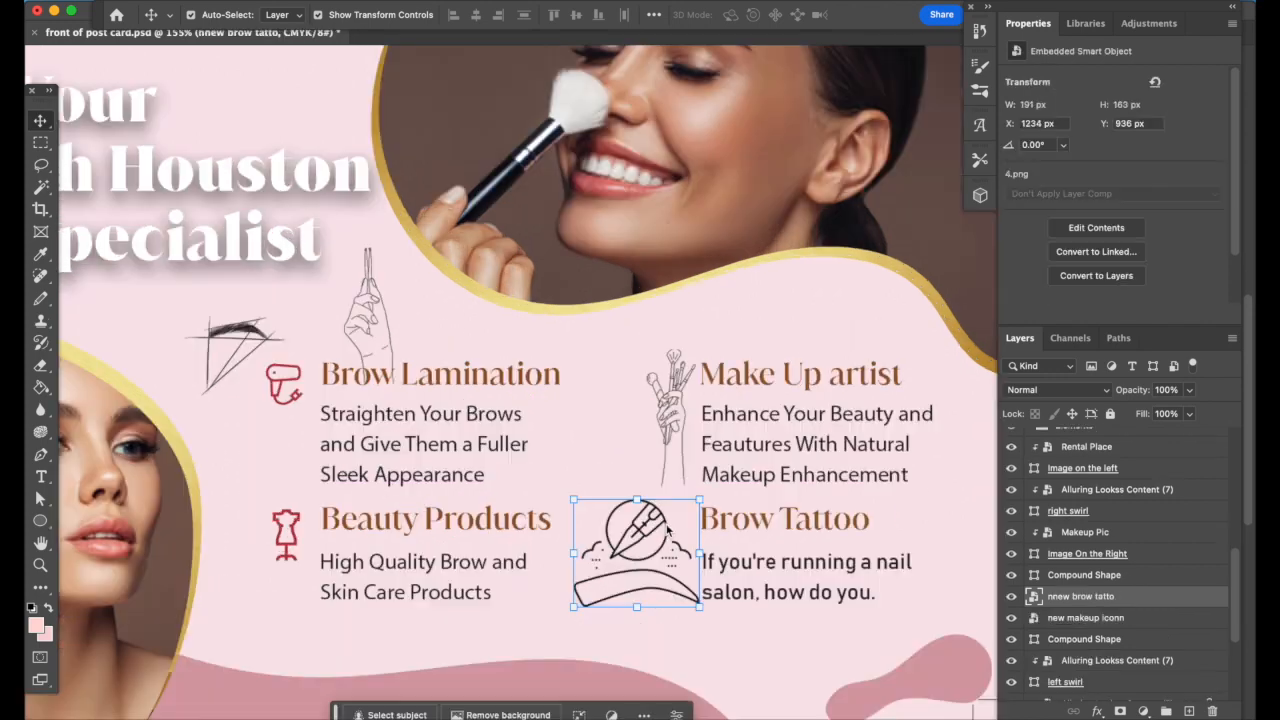
{"action": "left_click_drag", "start_coordinate": [594, 520], "coordinate": [656, 550]}
{"action": "left_click_drag", "start_coordinate": [712, 612], "coordinate": [658, 542]}
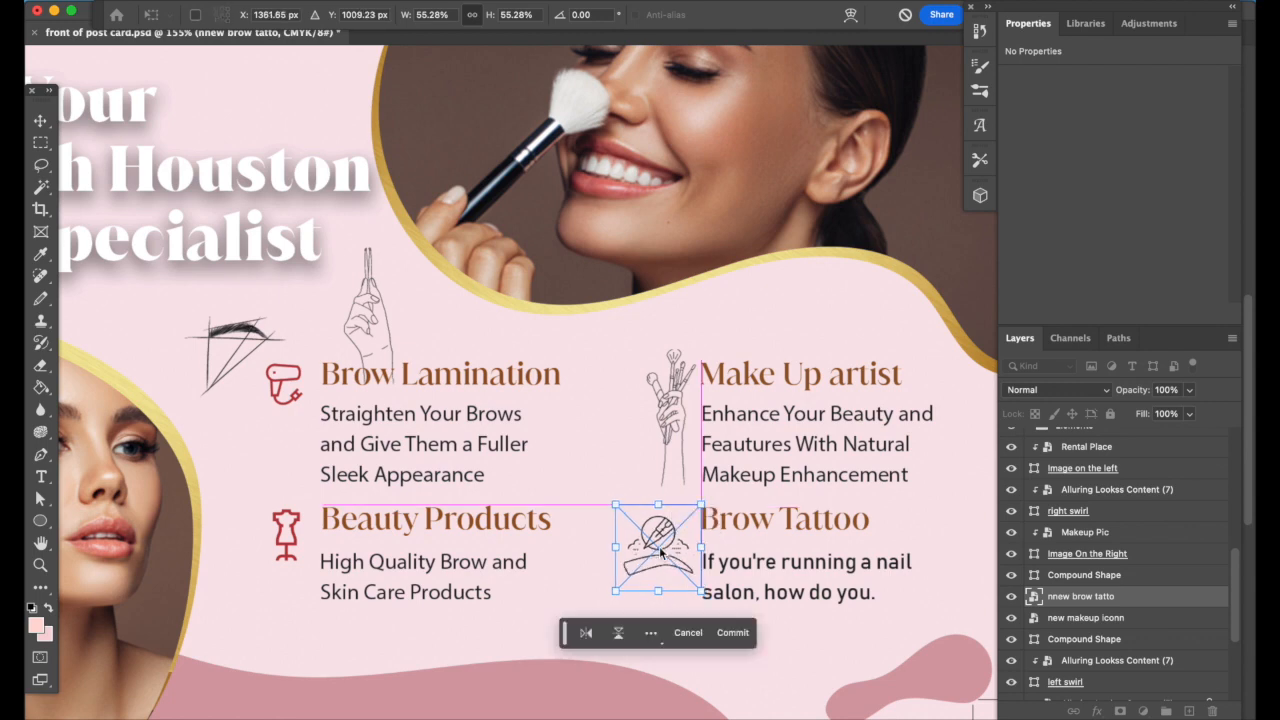
{"action": "left_click_drag", "start_coordinate": [616, 505], "coordinate": [640, 528]}
{"action": "left_click", "coordinate": [732, 632]}
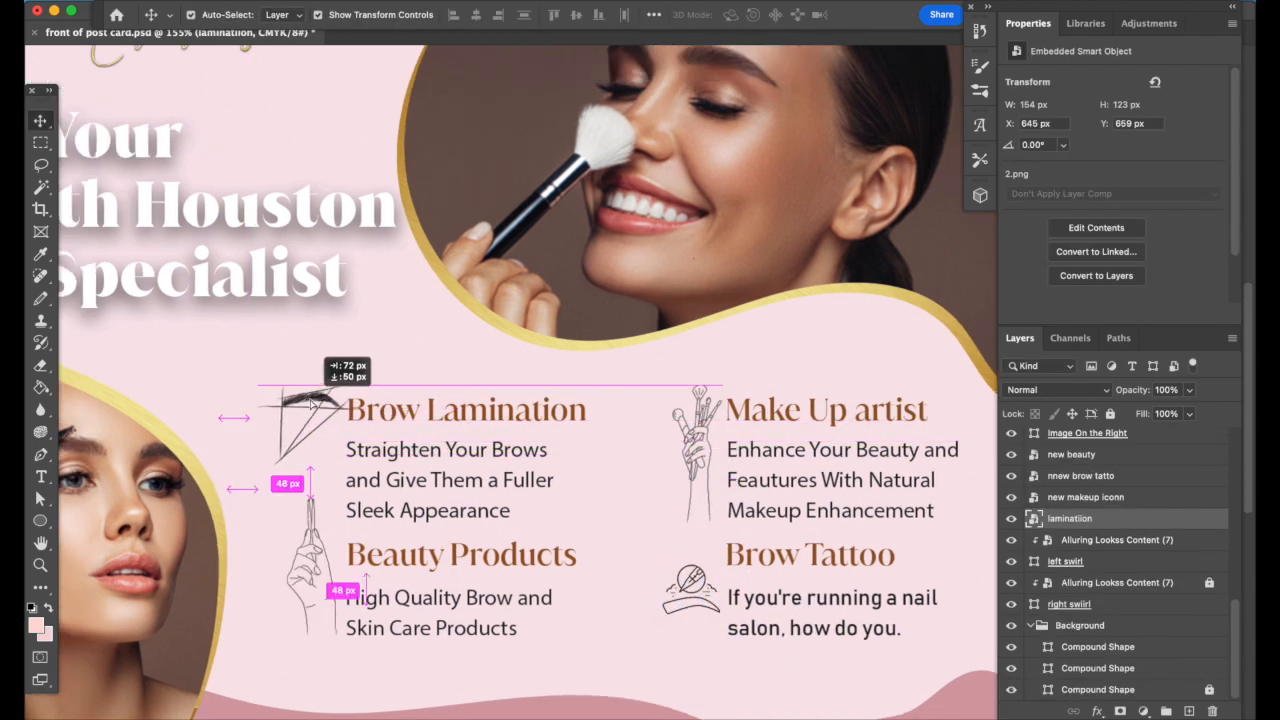
Nudge the lamination icon into position beside the Brow Lamination heading
{"action": "left_click_drag", "start_coordinate": [312, 403], "coordinate": [307, 405]}
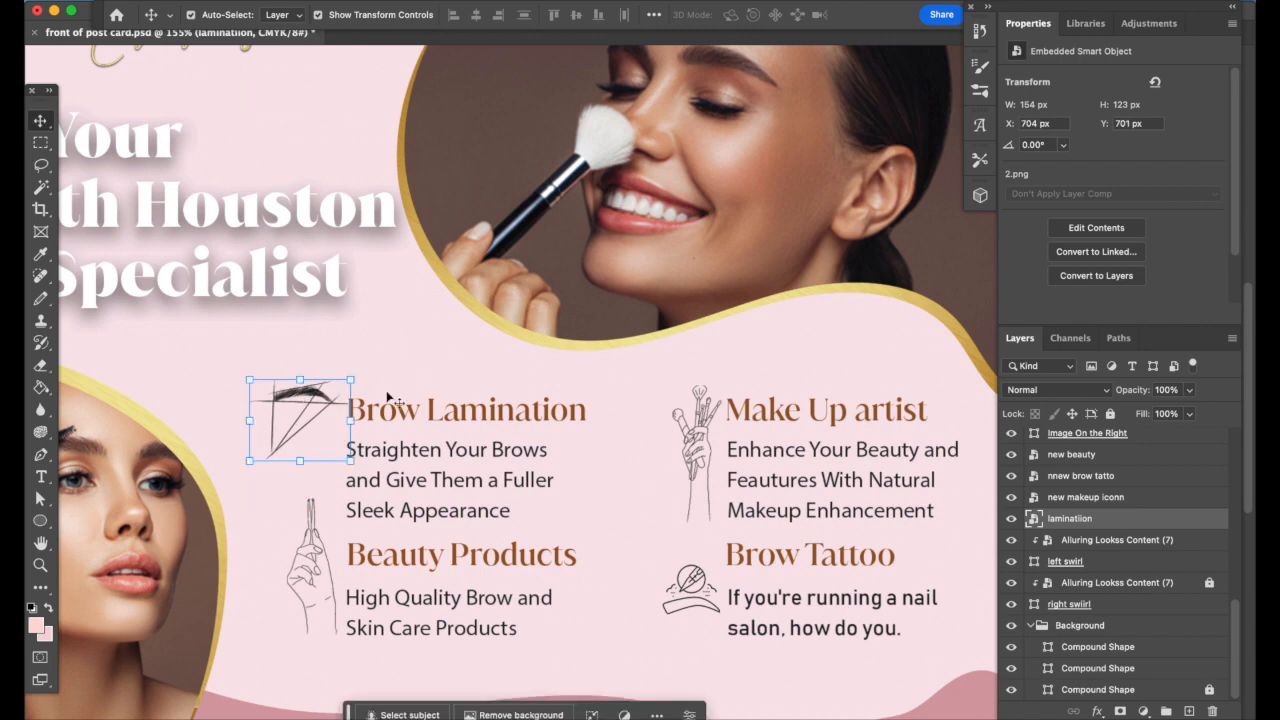
{"action": "left_click", "coordinate": [414, 380]}
{"action": "left_click_drag", "start_coordinate": [315, 400], "coordinate": [315, 410]}
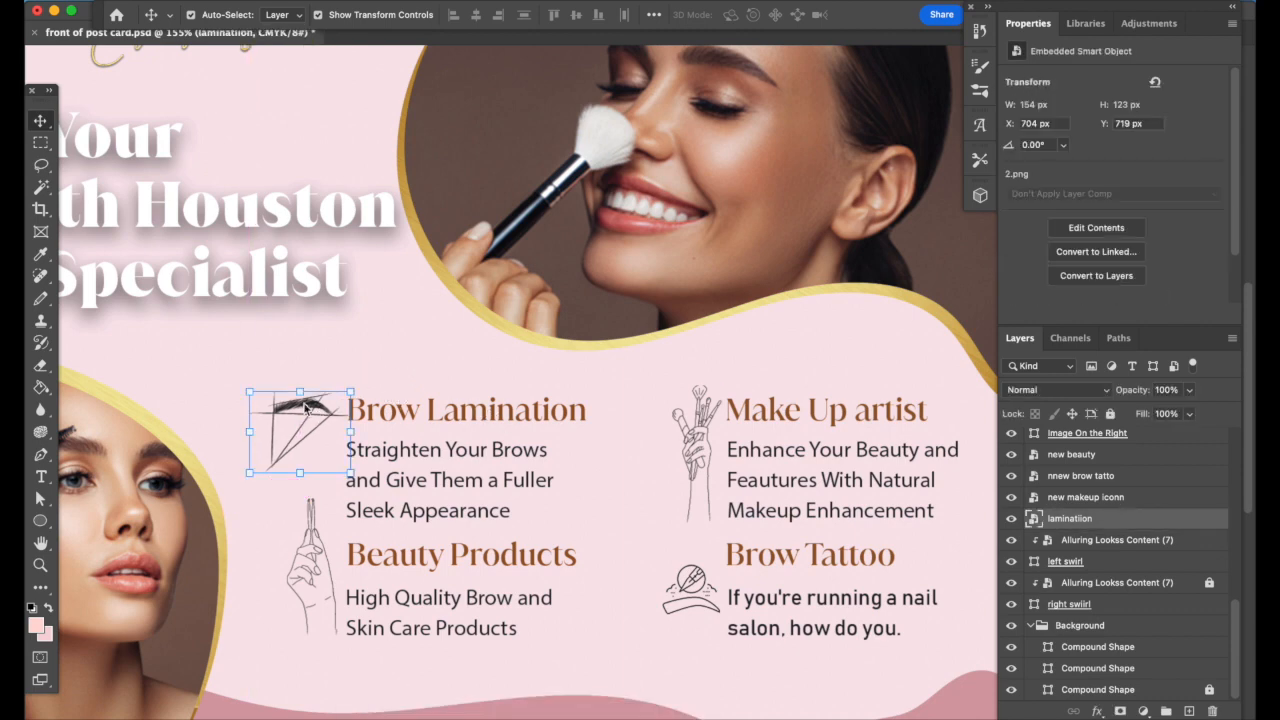
{"action": "left_click", "coordinate": [396, 335]}
{"action": "scroll", "coordinate": [396, 335], "scroll_direction": "down", "scroll_amount": 2}
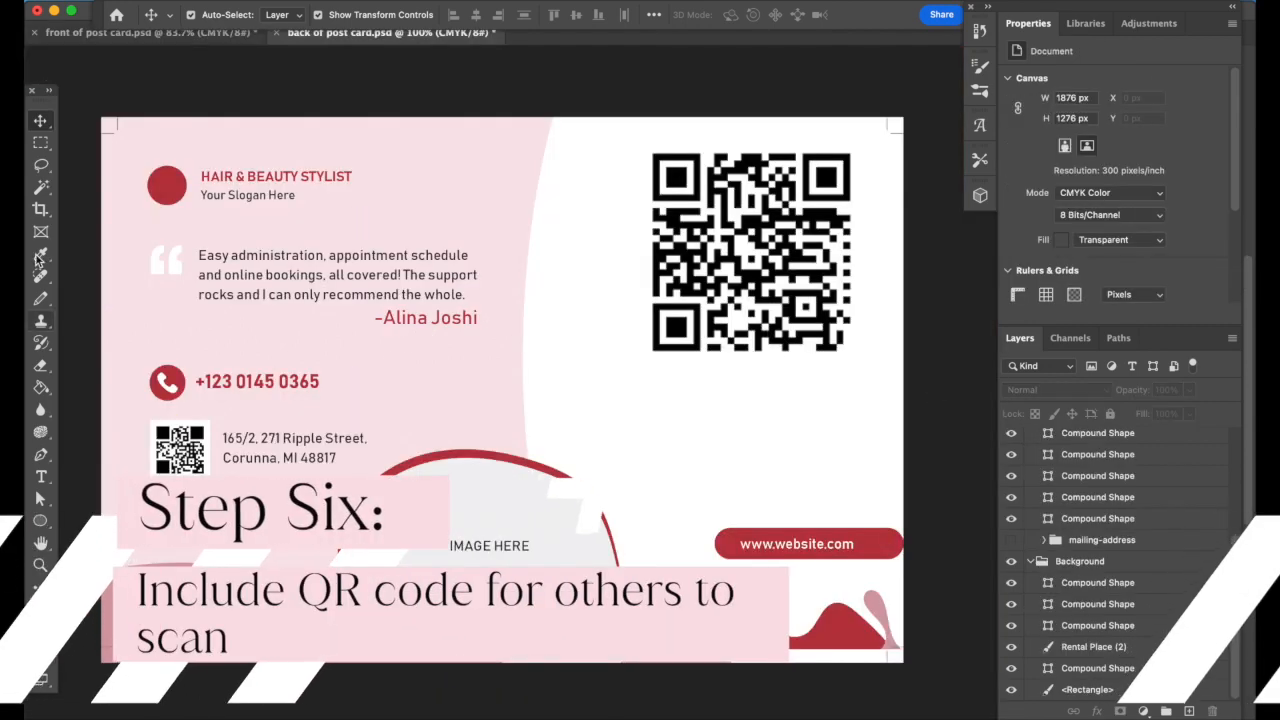
{"action": "left_click", "coordinate": [41, 477]}
{"action": "double_click", "coordinate": [842, 546]}
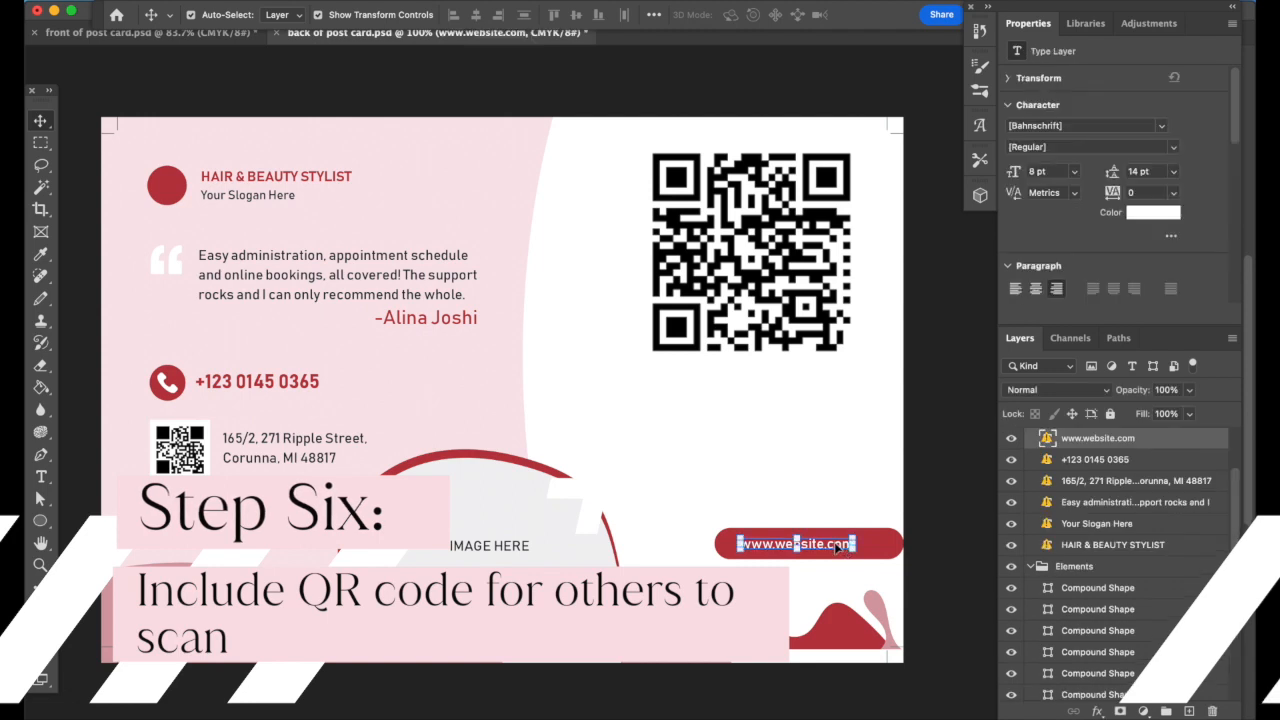
{"action": "left_click", "coordinate": [638, 358]}
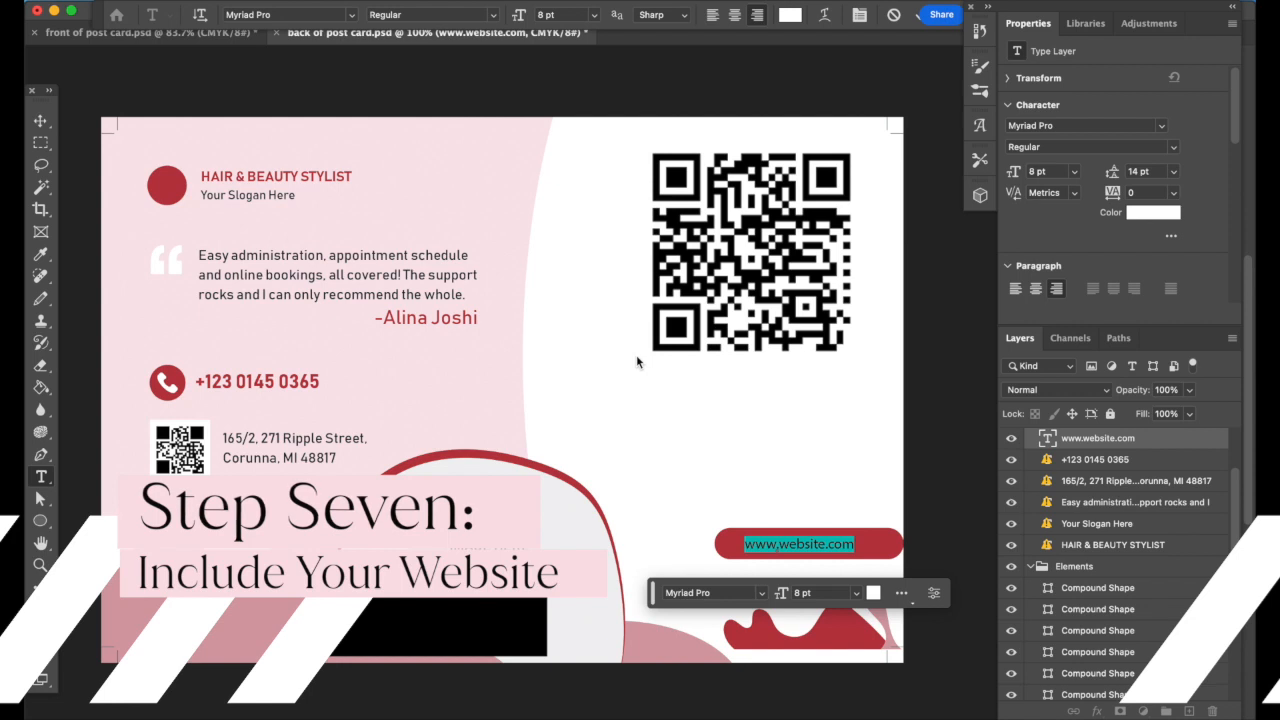
{"action": "key", "text": "Right"}
{"action": "type", "text": "AlluringCrea"}
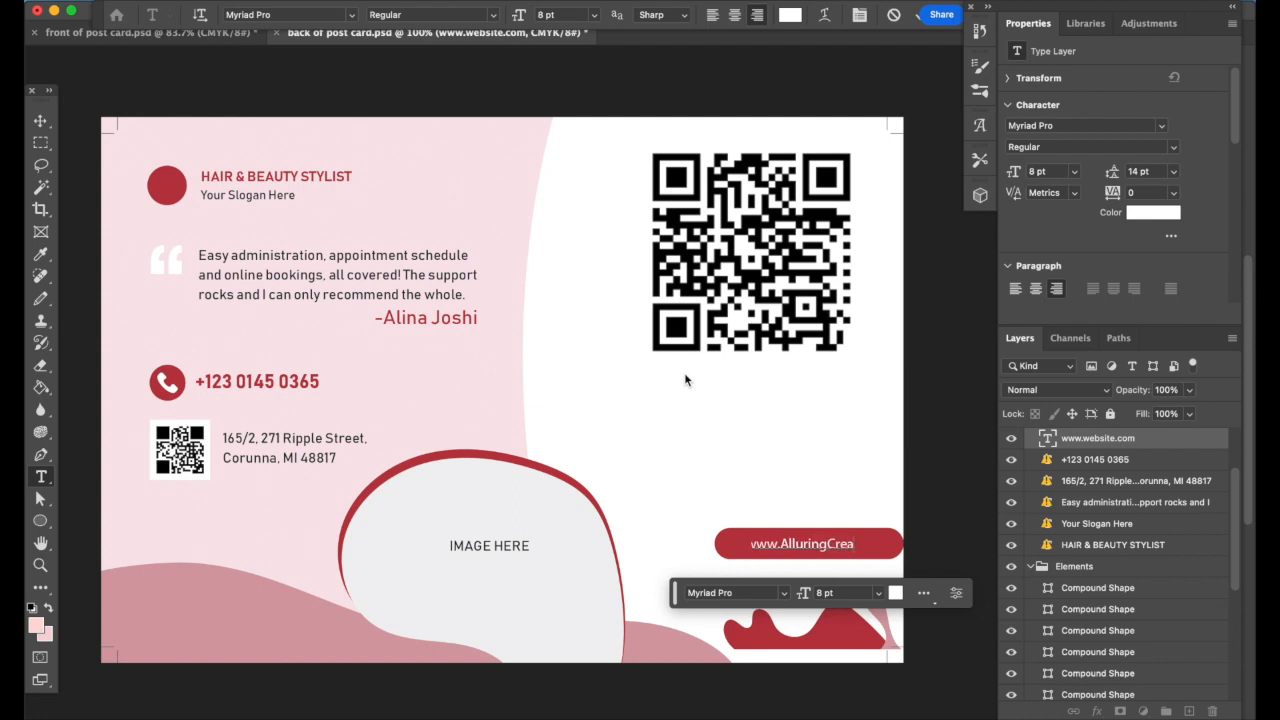
{"action": "type", "text": "tinonsllc.co"}
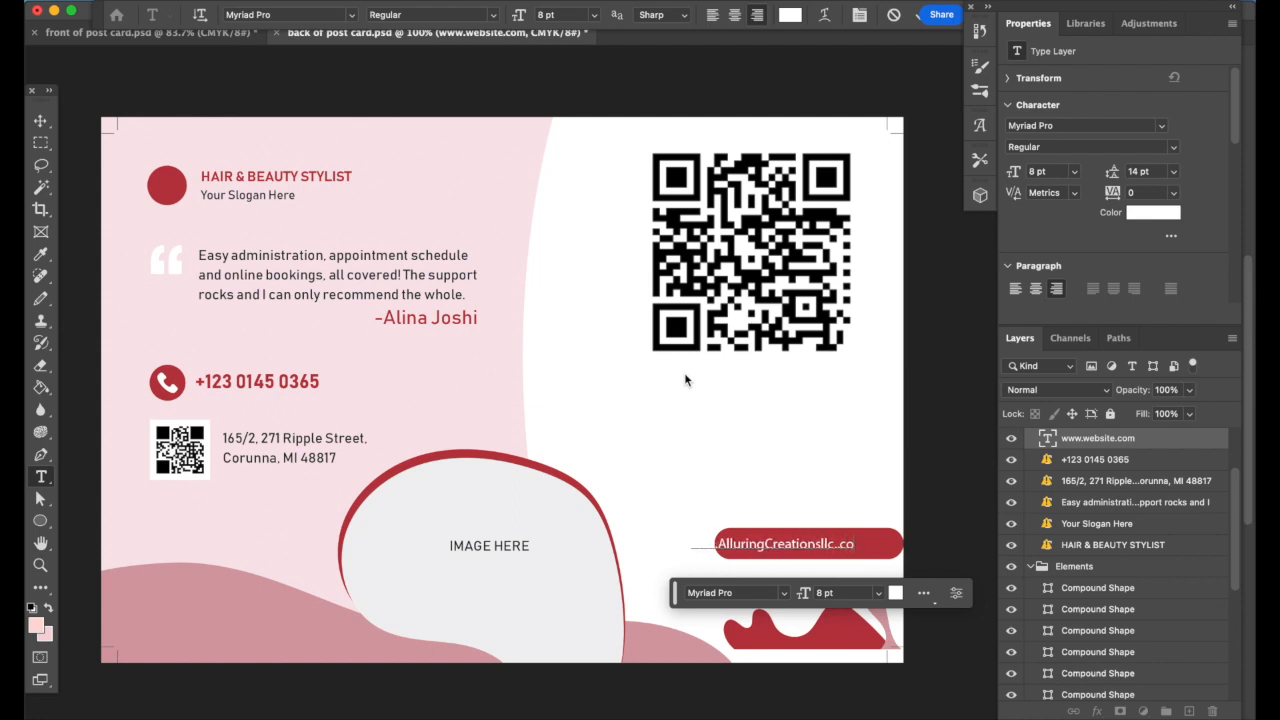
{"action": "type", "text": "m"}
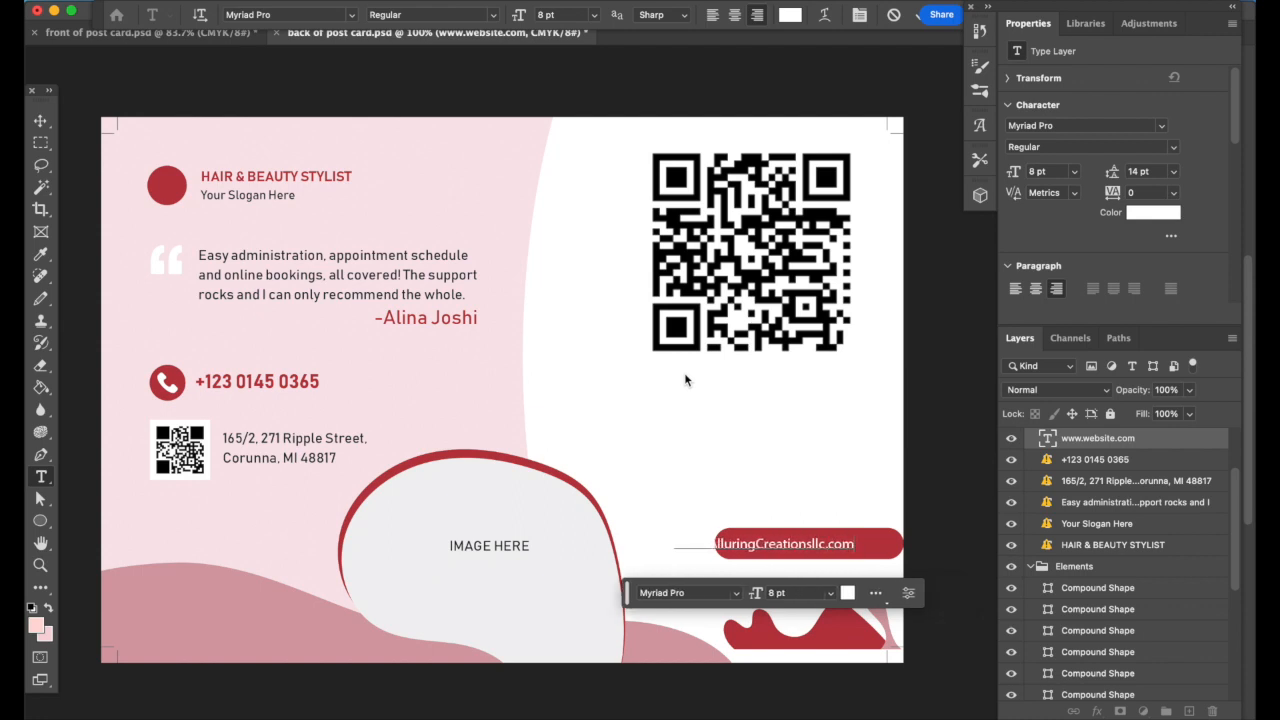
{"action": "left_click", "coordinate": [685, 376]}
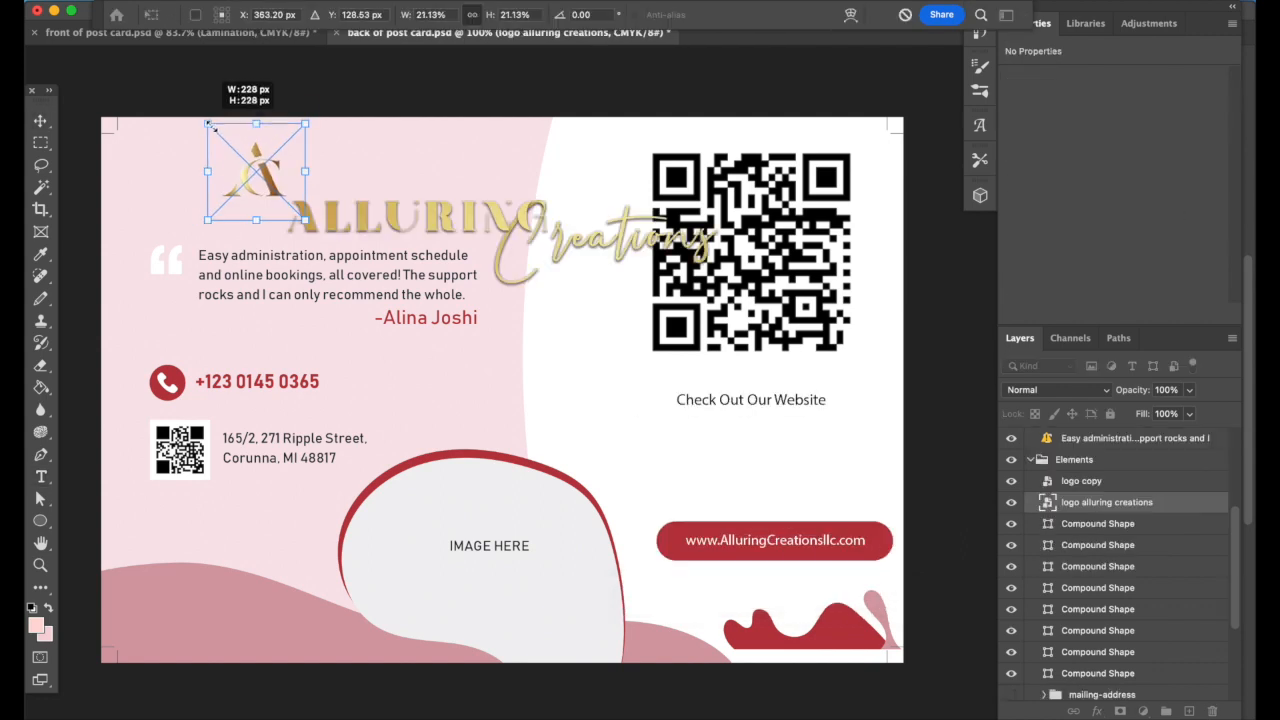
{"action": "left_click_drag", "start_coordinate": [206, 109], "coordinate": [218, 127]}
{"action": "left_click_drag", "start_coordinate": [230, 179], "coordinate": [149, 184]}
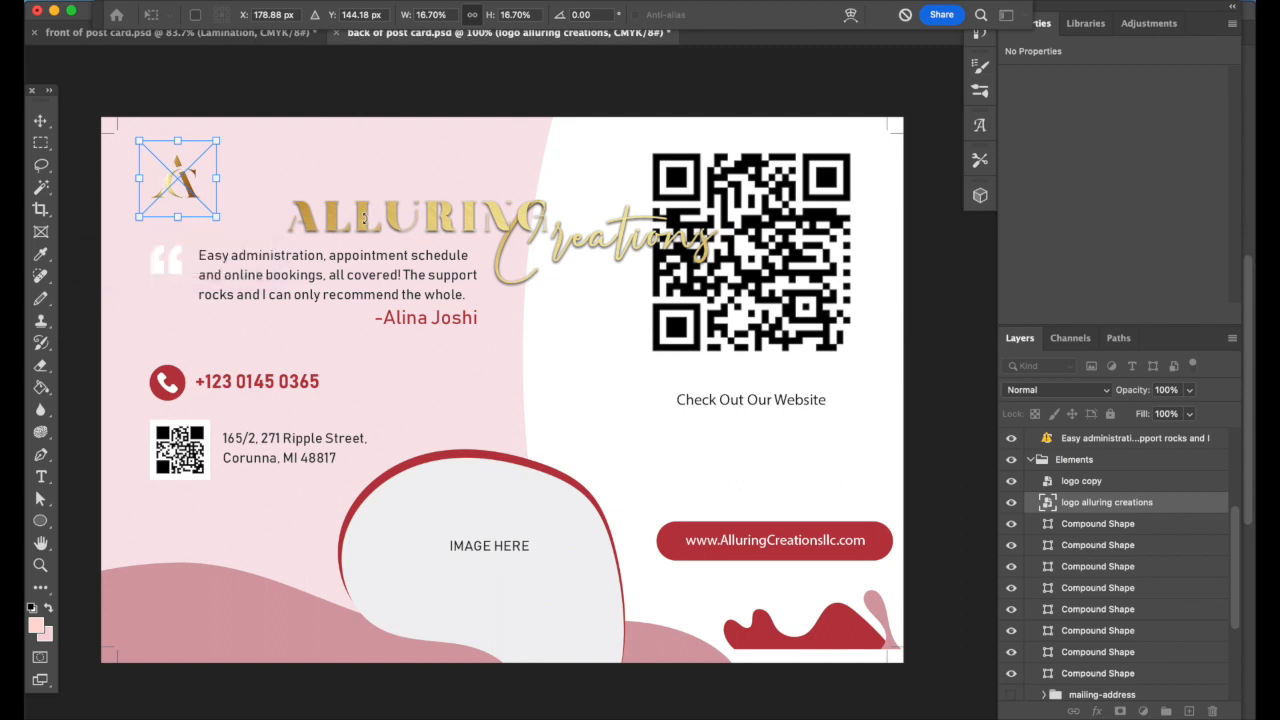
Scale the gold wordmark to about 55% and place it beside the logo mark
{"action": "left_click", "coordinate": [248, 264]}
{"action": "left_click_drag", "start_coordinate": [336, 223], "coordinate": [240, 179]}
{"action": "left_click_drag", "start_coordinate": [556, 211], "coordinate": [423, 167]}
{"action": "left_click_drag", "start_coordinate": [273, 130], "coordinate": [358, 178]}
{"action": "left_click_drag", "start_coordinate": [129, 72], "coordinate": [337, 131]}
{"action": "left_click_drag", "start_coordinate": [454, 187], "coordinate": [327, 180]}
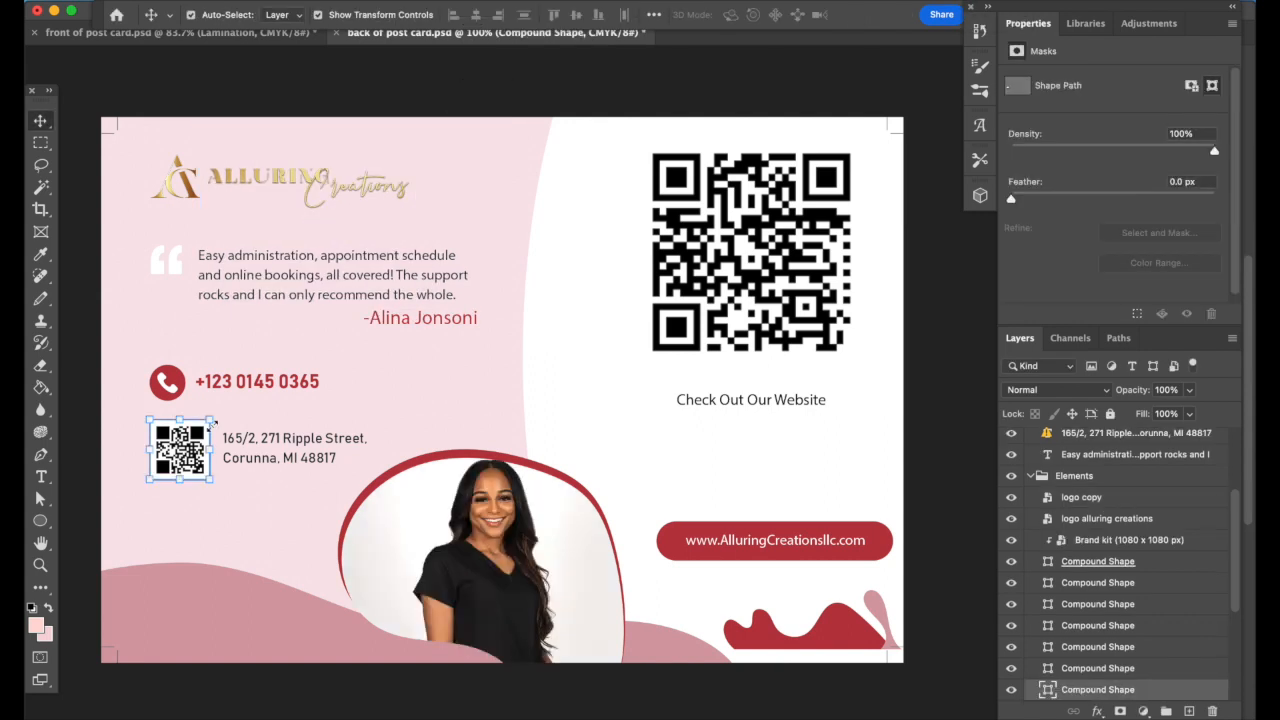
Delete the small QR code and the white square behind it
{"action": "key", "text": "Delete"}
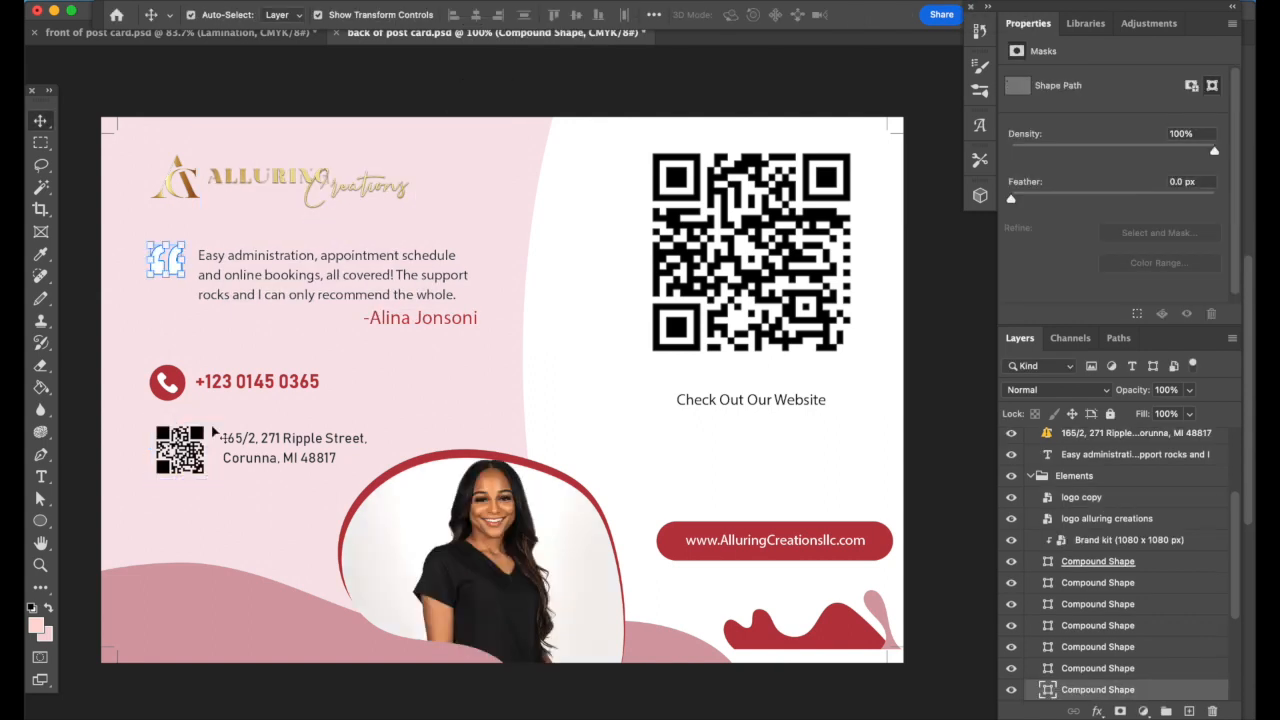
{"action": "left_click", "coordinate": [195, 447]}
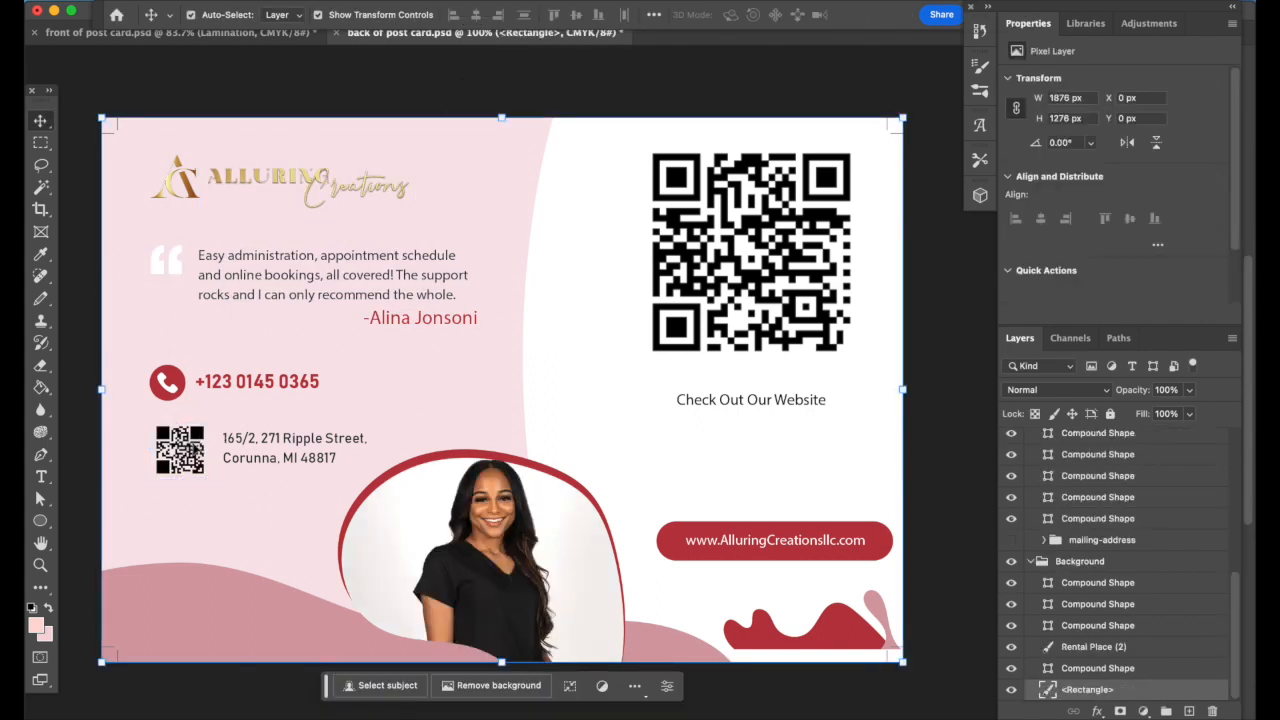
{"action": "left_click", "coordinate": [195, 448]}
{"action": "key", "text": "Delete"}
{"action": "left_click", "coordinate": [240, 448]}
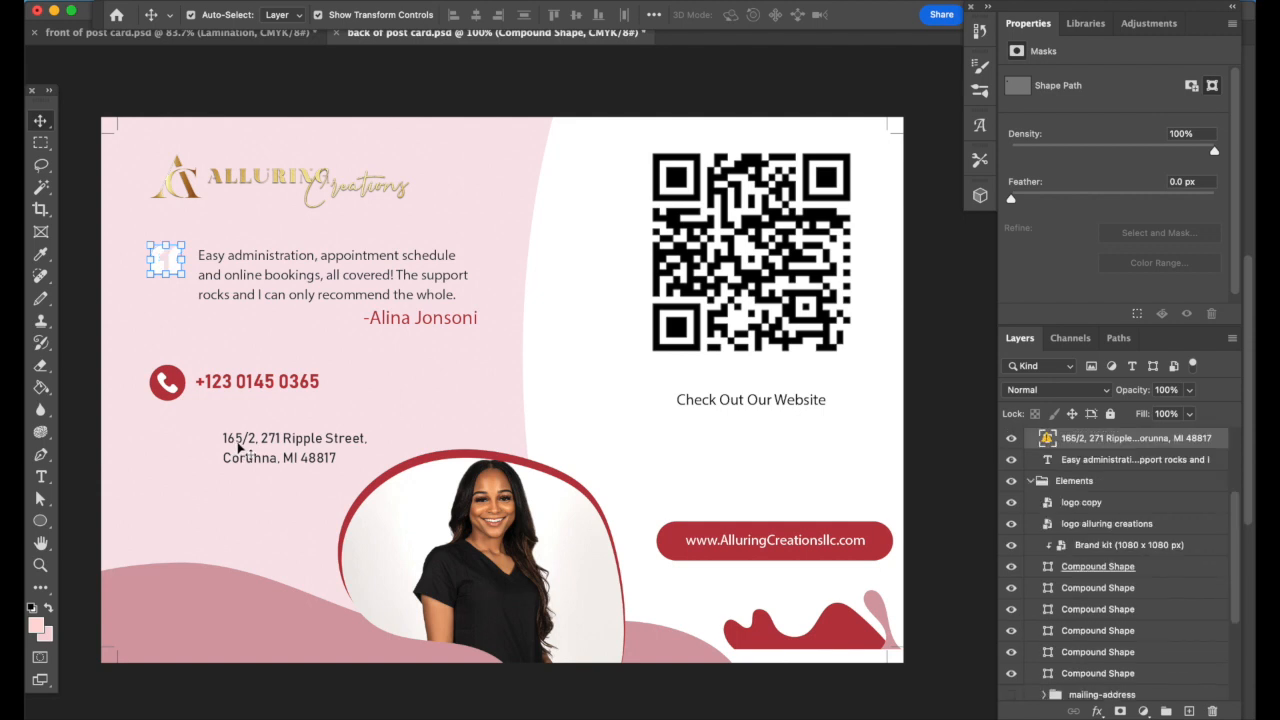
Swap the address text's missing font for Myriad Pro, clear the old address, and type the salon's street address
{"action": "double_click", "coordinate": [248, 452]}
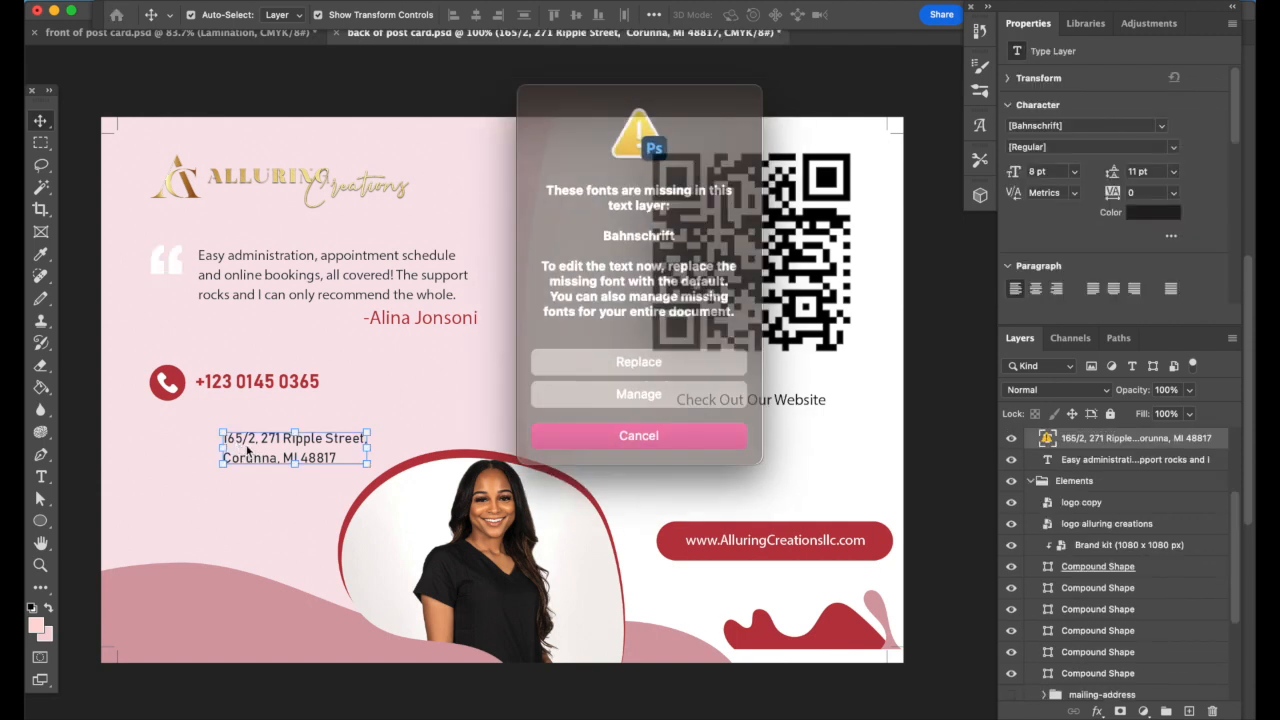
{"action": "left_click", "coordinate": [658, 355]}
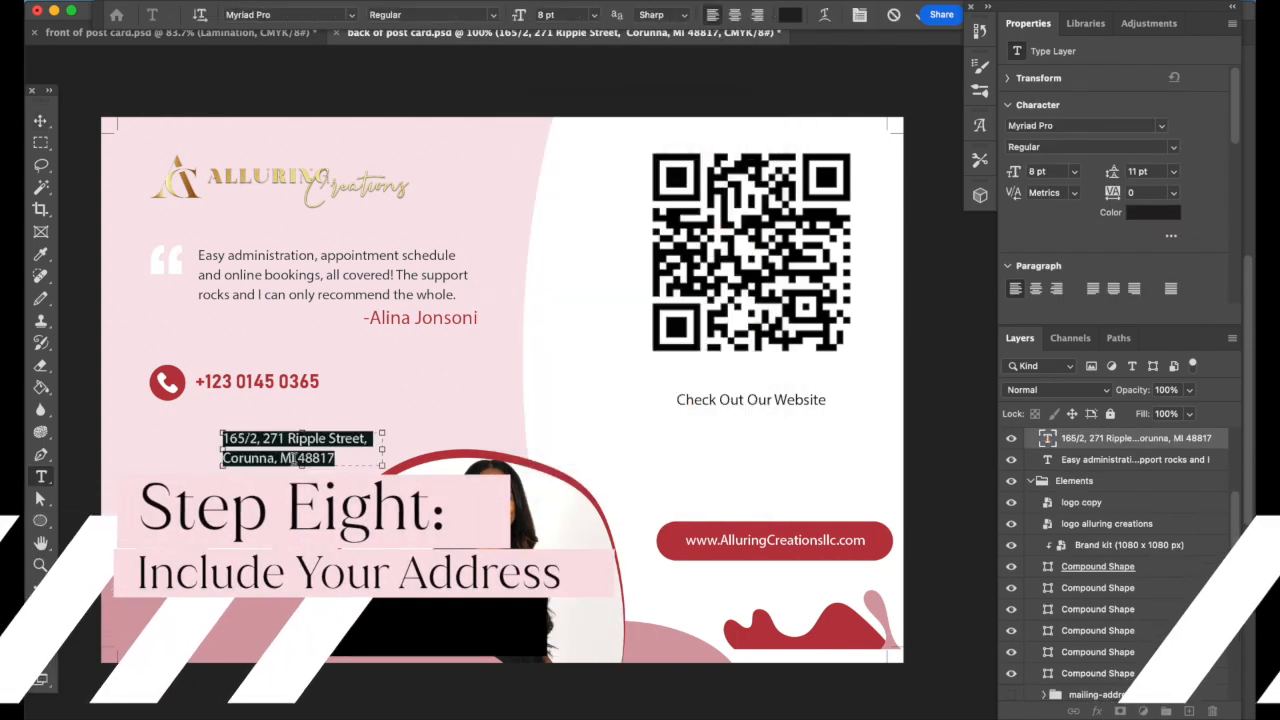
{"action": "key", "text": "BackSpace"}
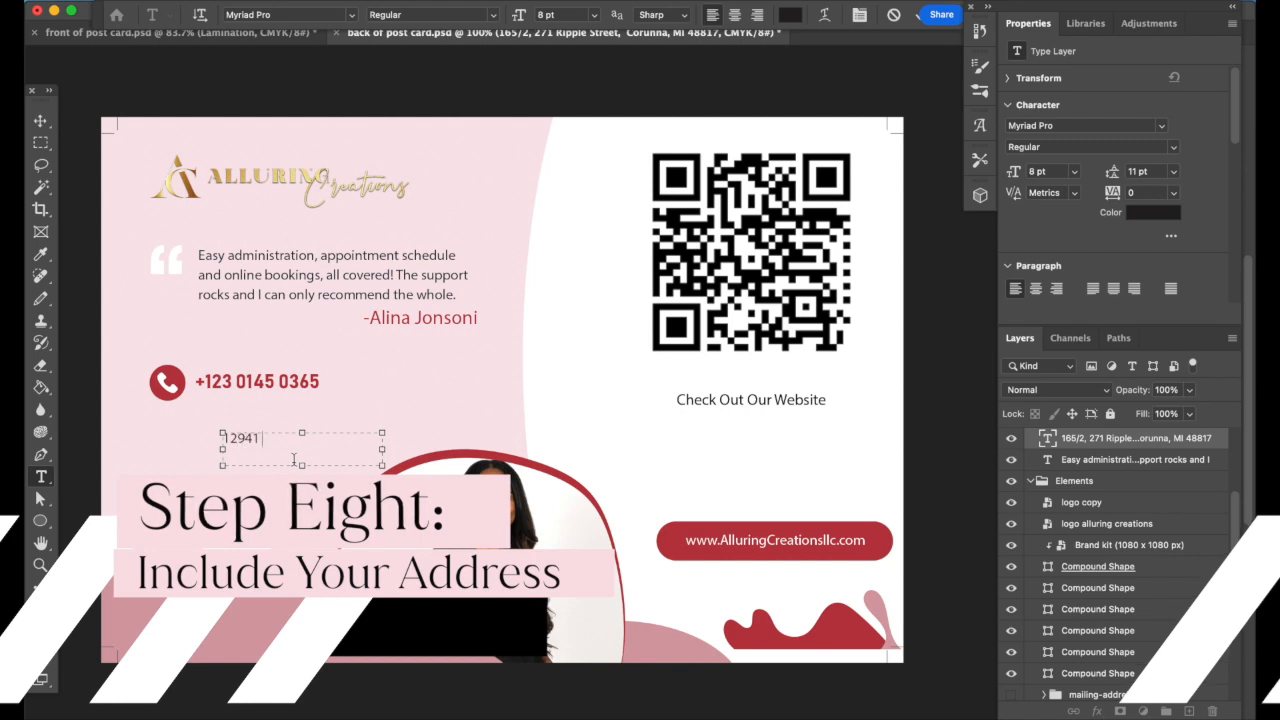
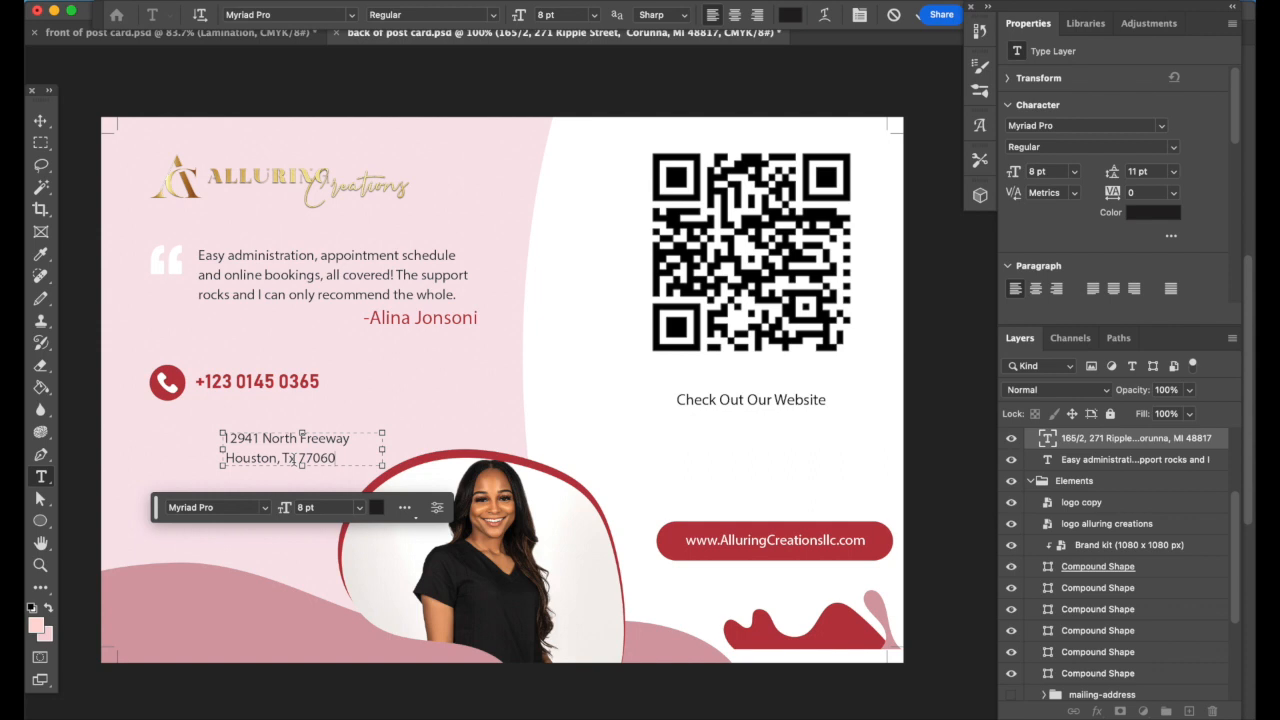
Commit the new address and narrow the offer's text box to a single line
{"action": "left_click", "coordinate": [40, 121]}
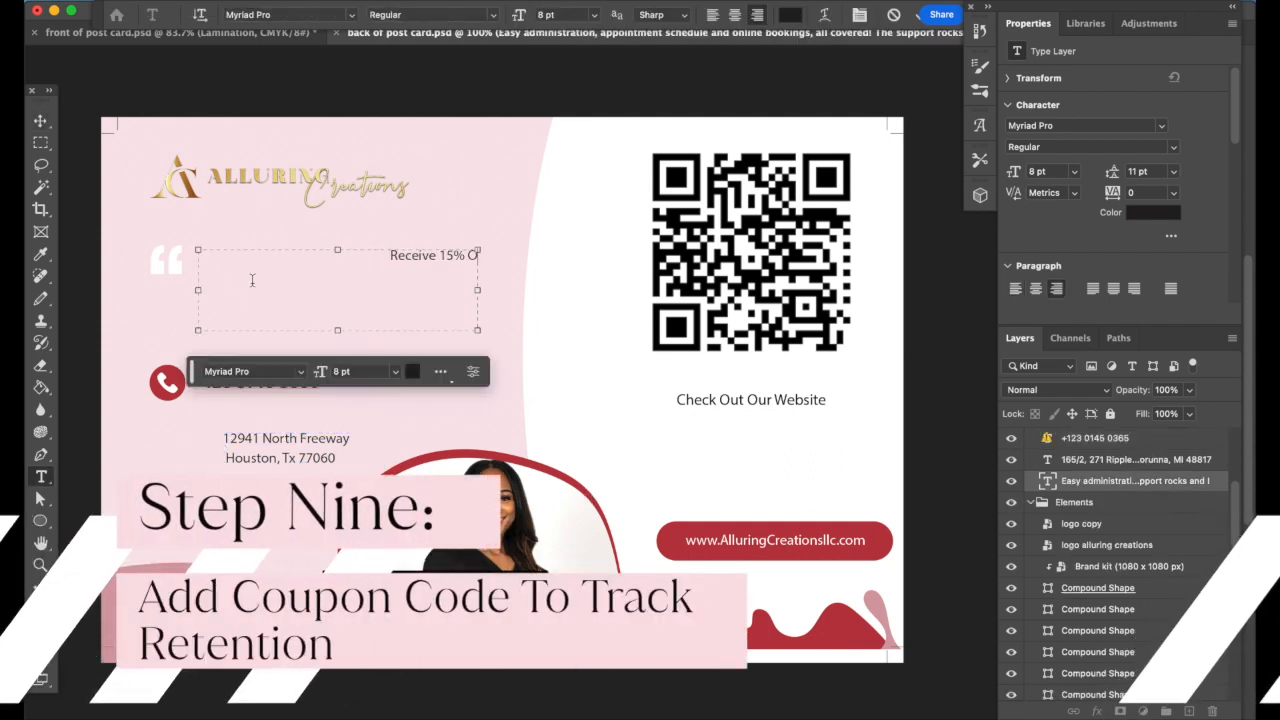
{"action": "type", "text": "ff"}
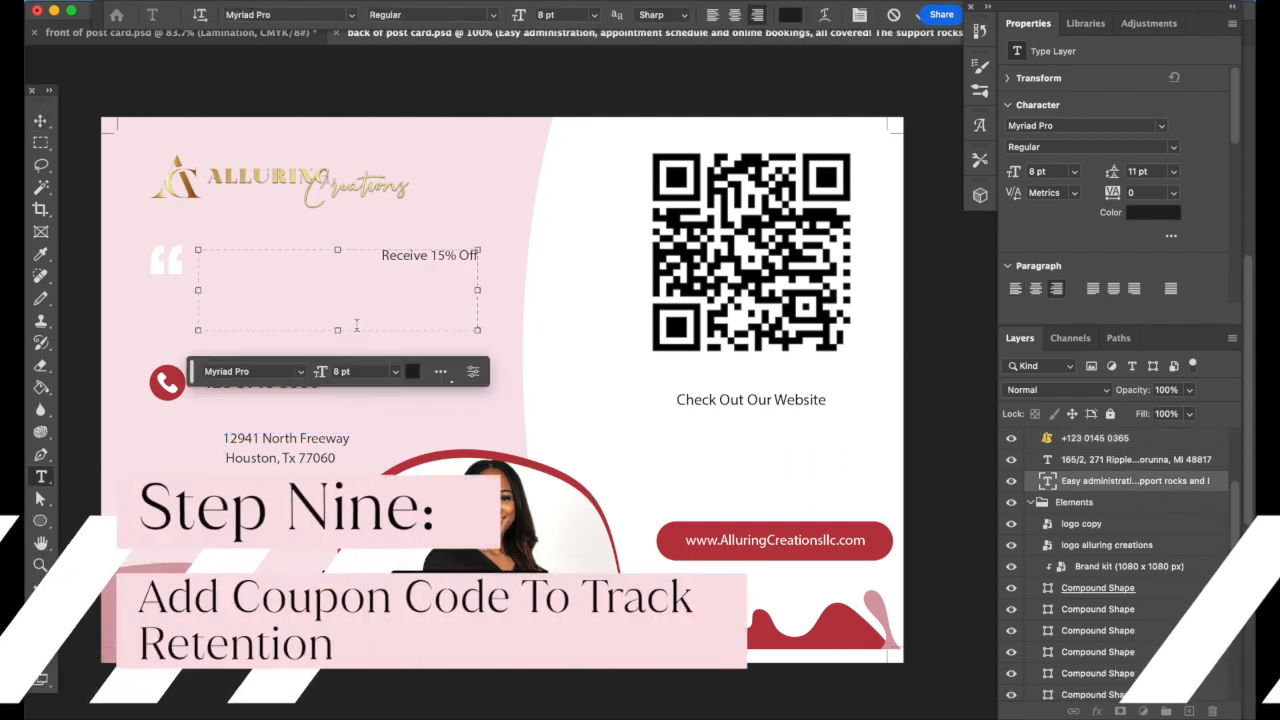
{"action": "left_click_drag", "start_coordinate": [230, 287], "coordinate": [367, 281]}
{"action": "left_click_drag", "start_coordinate": [407, 329], "coordinate": [300, 266]}
{"action": "left_click", "coordinate": [40, 121]}
Delete the quote-mark shape and add an enlarged placeholder text line under the offer
{"action": "left_click", "coordinate": [166, 264]}
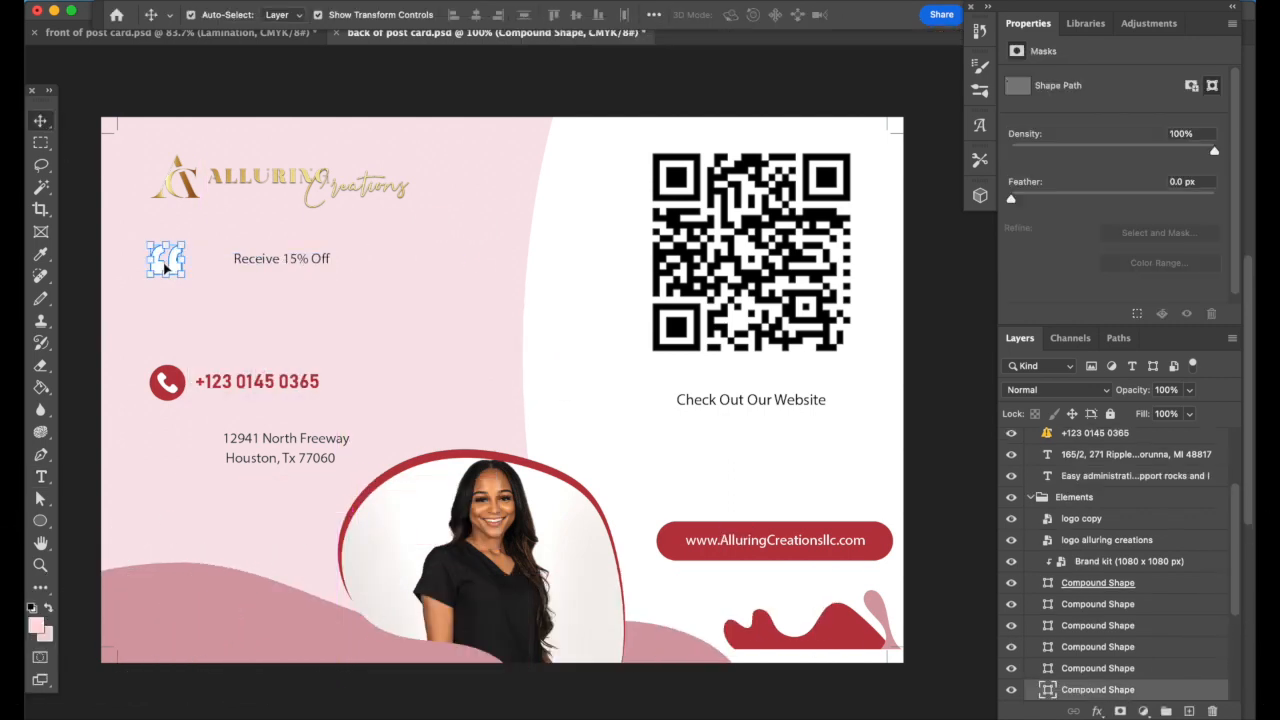
{"action": "key", "text": "Delete"}
{"action": "left_click", "coordinate": [40, 476]}
{"action": "left_click", "coordinate": [232, 293]}
{"action": "left_click", "coordinate": [40, 121]}
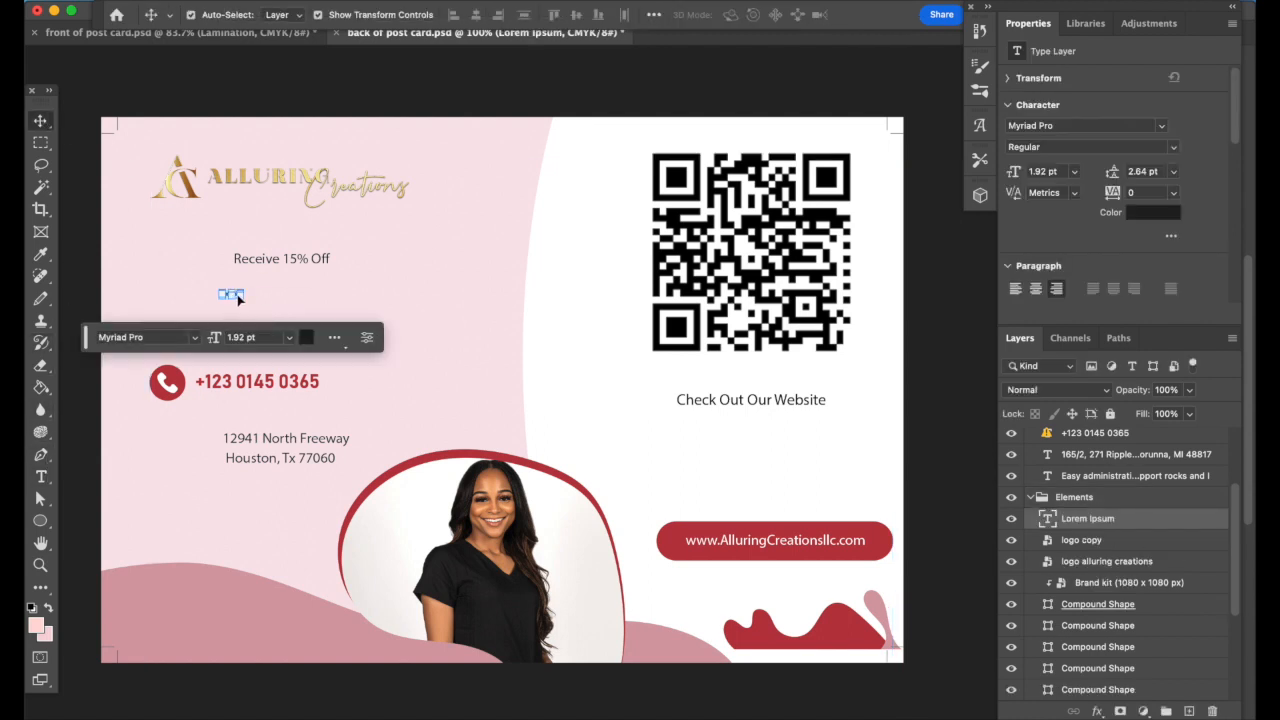
{"action": "key", "text": "ctrl+t"}
{"action": "left_click_drag", "start_coordinate": [218, 290], "coordinate": [114, 270]}
{"action": "left_click_drag", "start_coordinate": [190, 290], "coordinate": [285, 291]}
{"action": "key", "text": "Return"}
Change the placeholder to 'Coupon Code: GU57H8' and shift it right and down
{"action": "double_click", "coordinate": [283, 289]}
{"action": "type", "text": "Cou"}
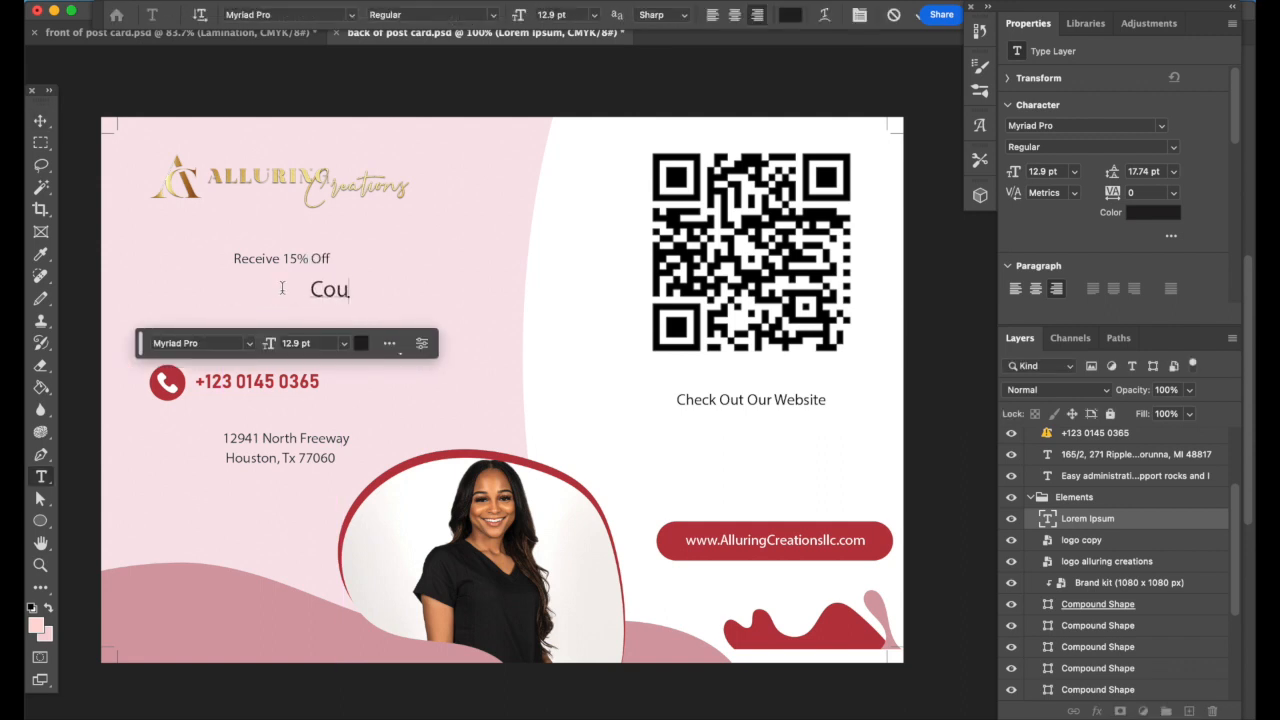
{"action": "type", "text": "pon Code"}
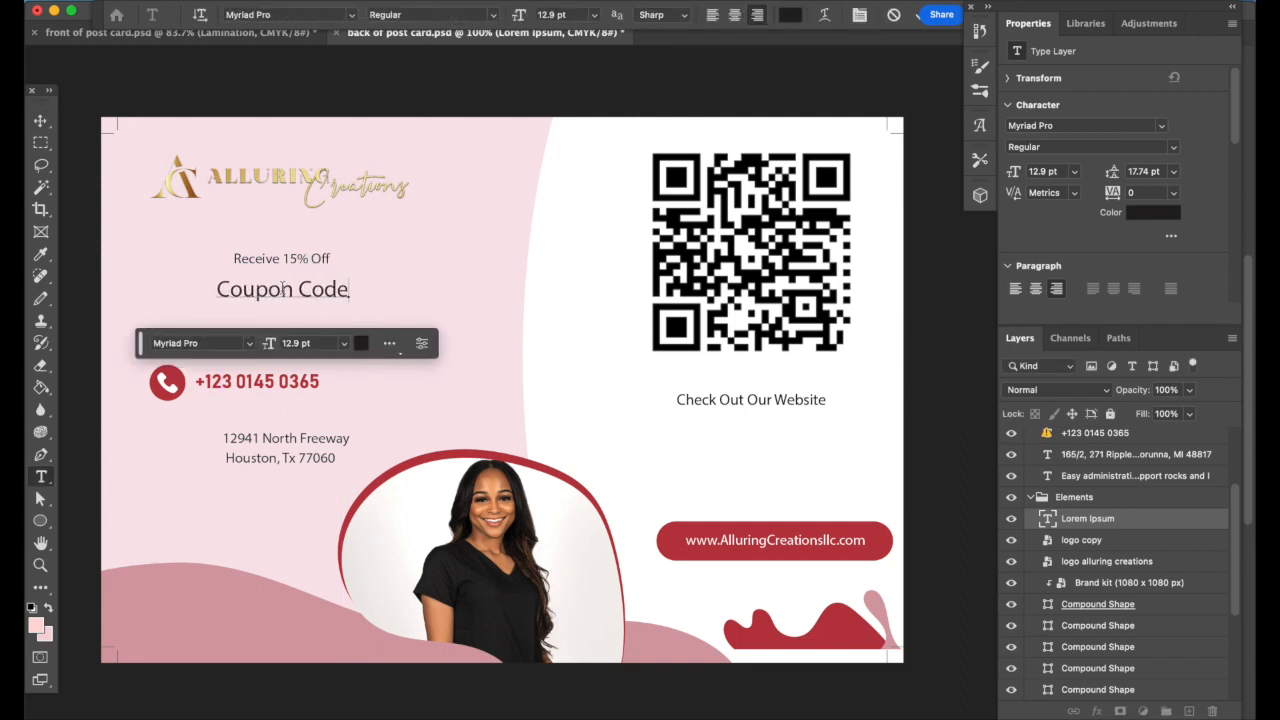
{"action": "type", "text": ": GU57H8"}
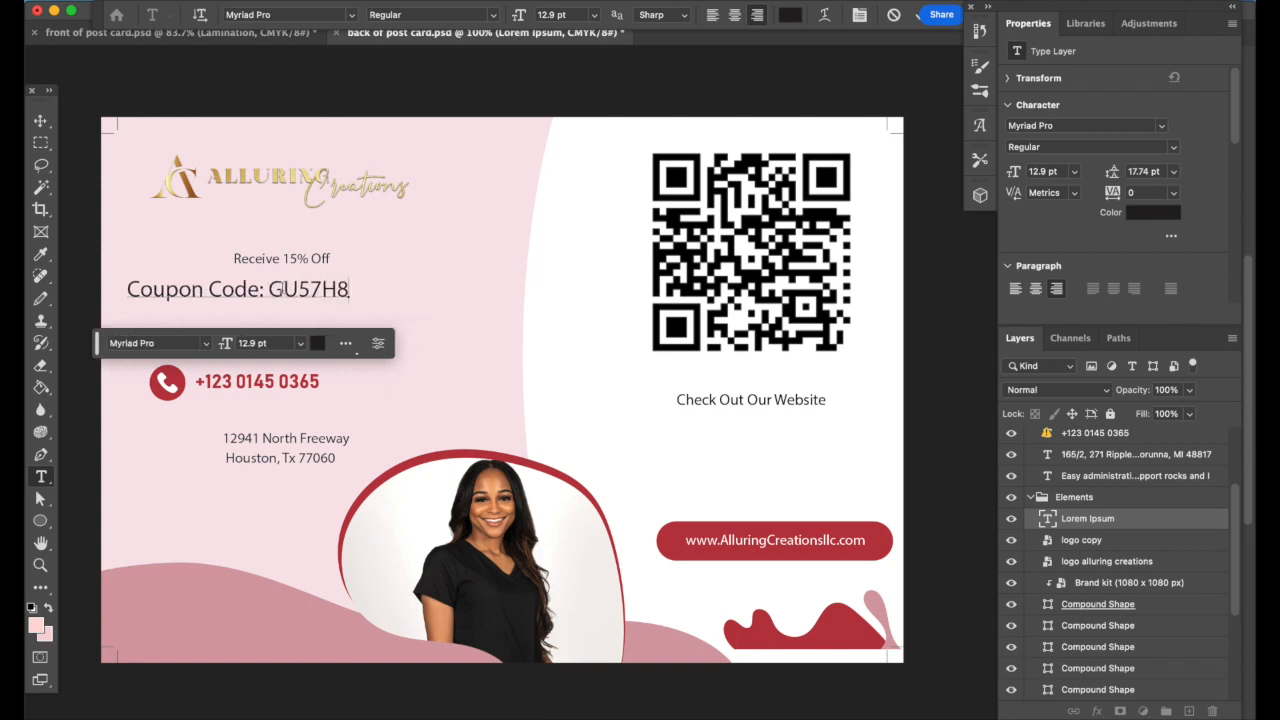
{"action": "left_click", "coordinate": [340, 380]}
{"action": "key", "text": "v"}
{"action": "left_click", "coordinate": [329, 290]}
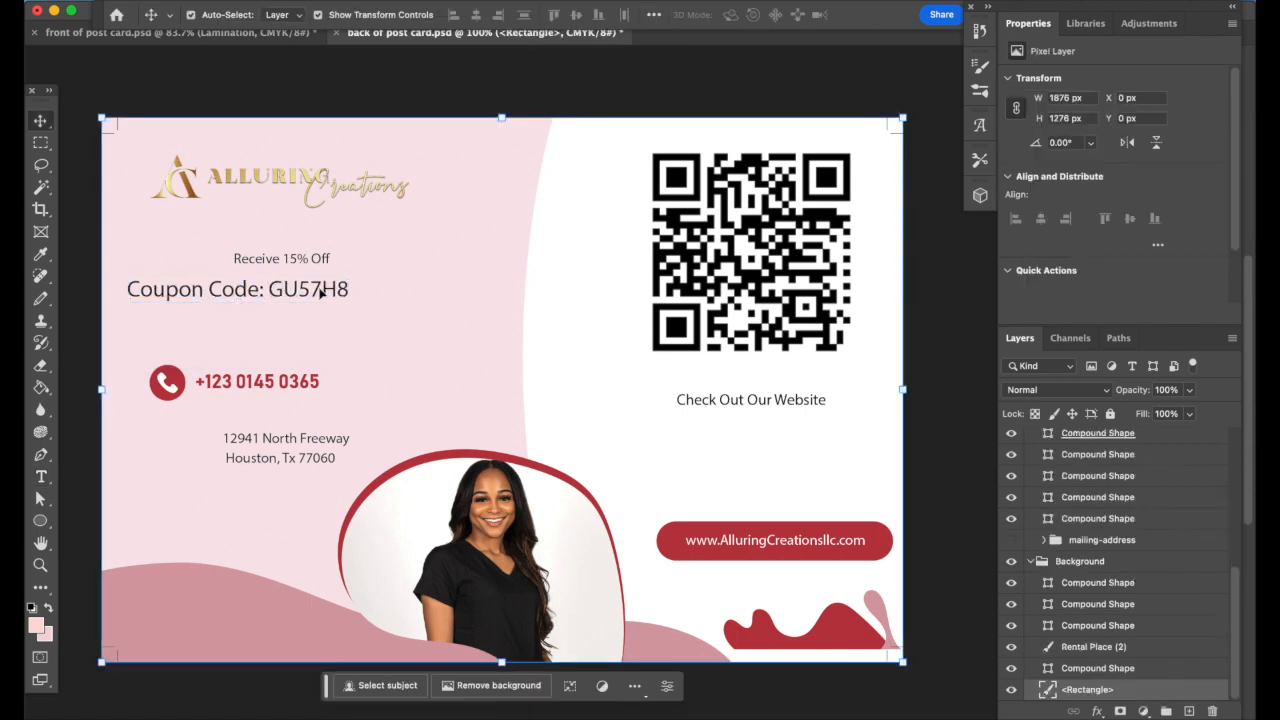
{"action": "left_click_drag", "start_coordinate": [250, 290], "coordinate": [290, 310]}
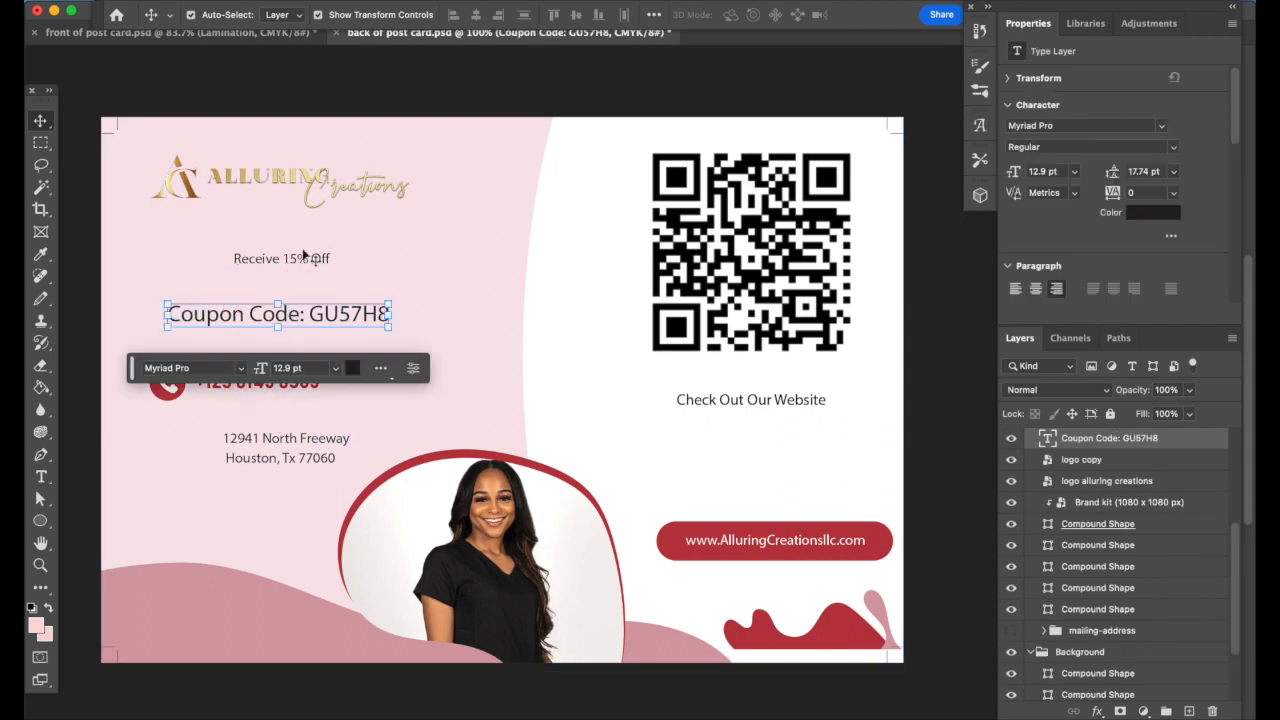
Enlarge the 'Receive 15% Off' text, narrow its text box, and reposition it
{"action": "left_click", "coordinate": [217, 253]}
{"action": "left_click_drag", "start_coordinate": [190, 254], "coordinate": [98, 206]}
{"action": "left_click_drag", "start_coordinate": [278, 252], "coordinate": [321, 257]}
{"action": "key", "text": "Return"}
{"action": "left_click", "coordinate": [440, 268]}
{"action": "left_click", "coordinate": [316, 254]}
{"action": "double_click", "coordinate": [316, 254]}
{"action": "left_click_drag", "start_coordinate": [146, 263], "coordinate": [195, 253]}
{"action": "left_click", "coordinate": [246, 229]}
{"action": "left_click", "coordinate": [352, 379]}
{"action": "left_click_drag", "start_coordinate": [288, 253], "coordinate": [272, 272]}
{"action": "left_click", "coordinate": [251, 396]}
Replace the phone number's missing font and start typing the salon's phone number
{"action": "double_click", "coordinate": [250, 387]}
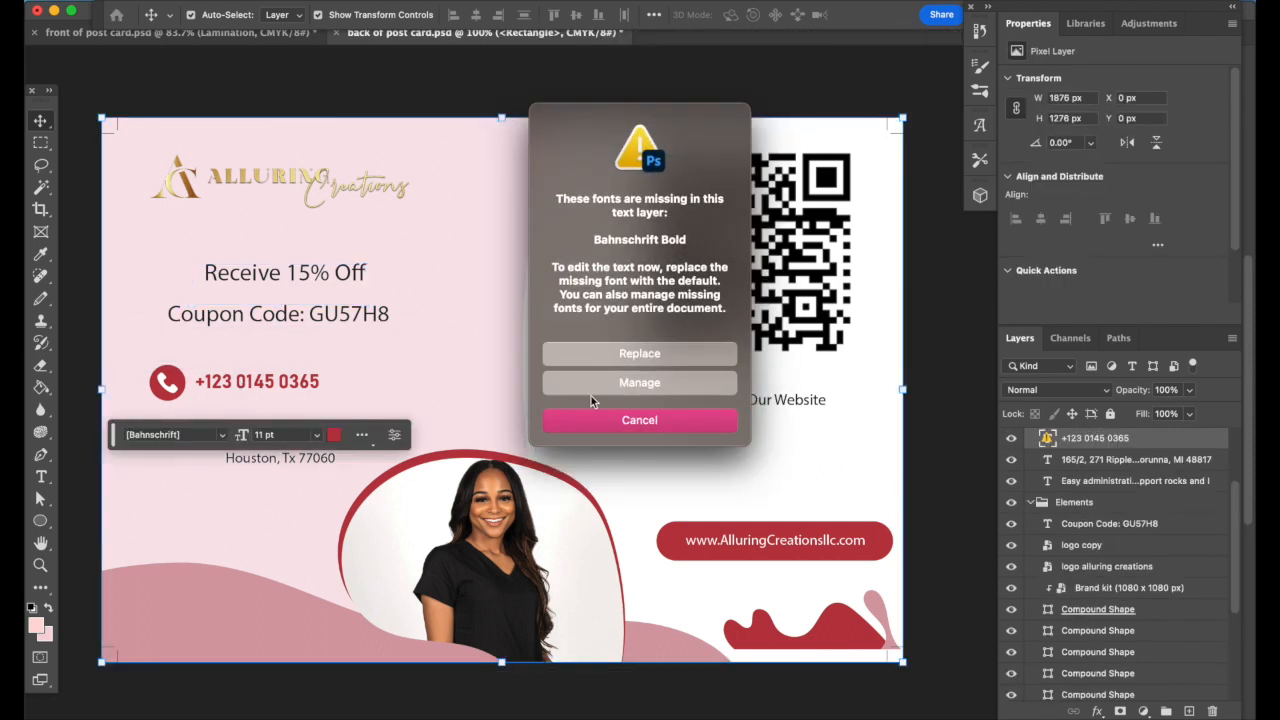
{"action": "left_click", "coordinate": [620, 353]}
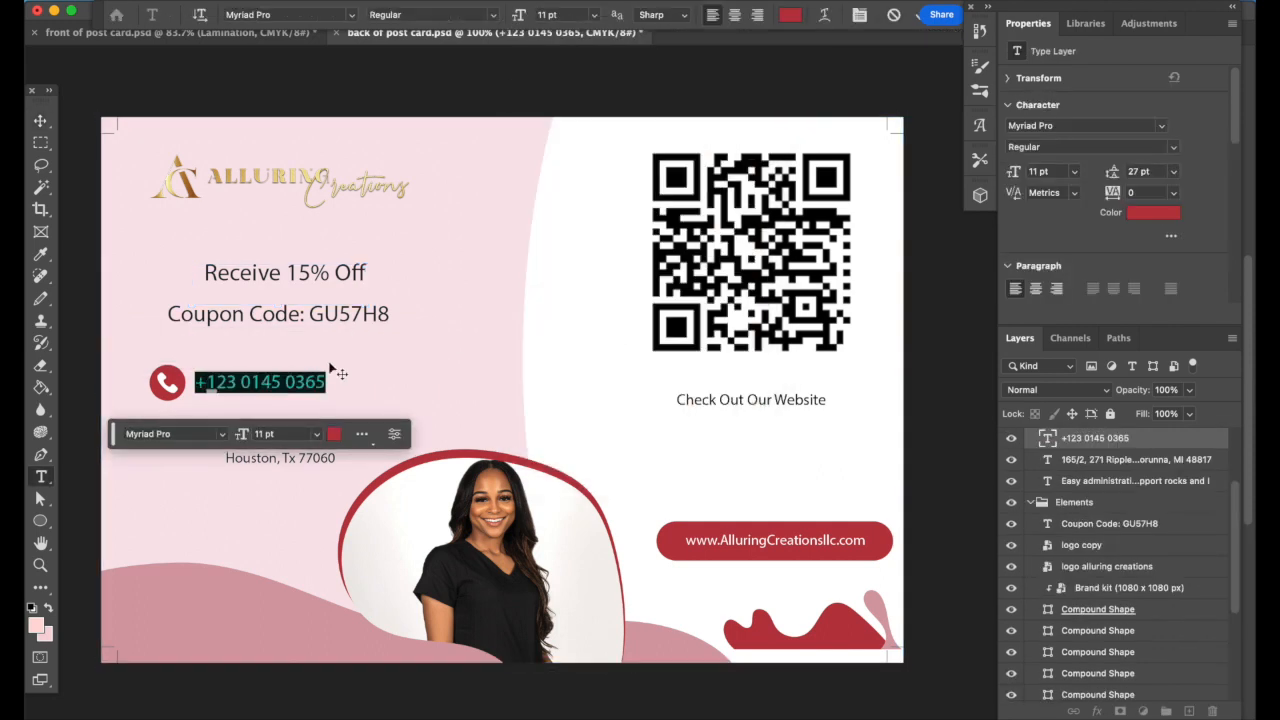
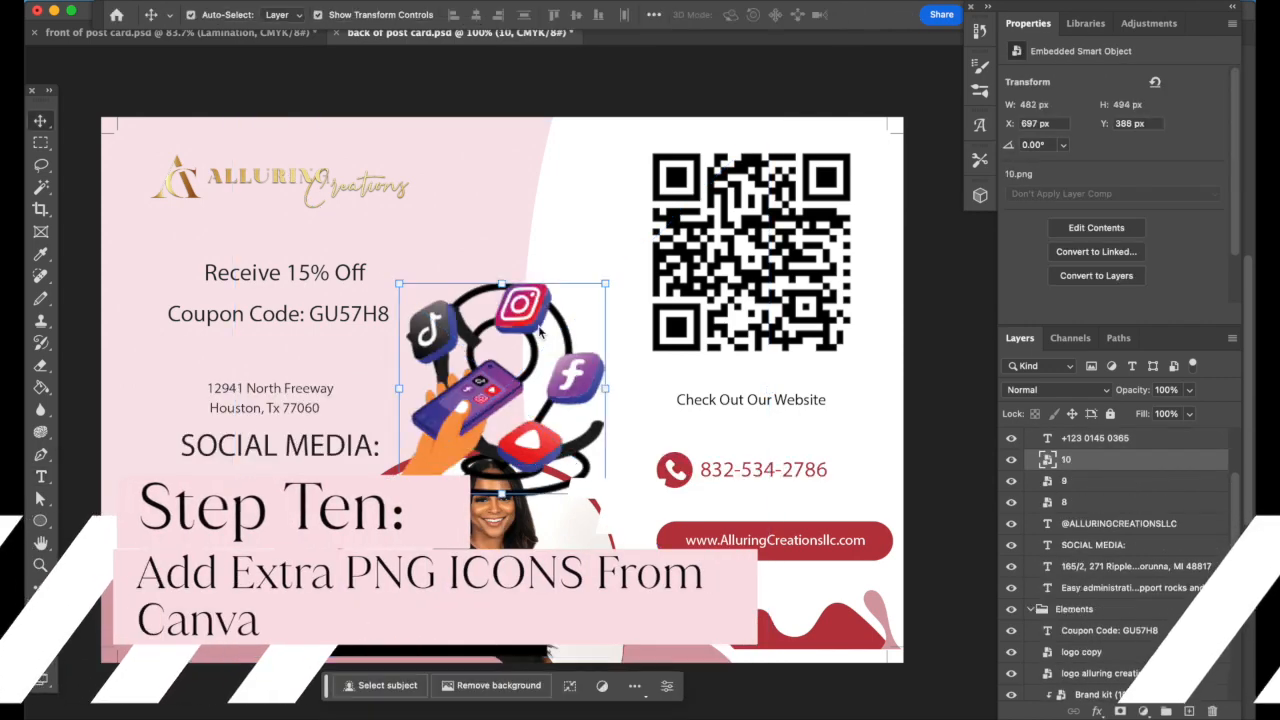
Move the social icons over the SOCIAL MEDIA heading and the location pin beside the address
{"action": "left_click", "coordinate": [562, 201]}
{"action": "left_click", "coordinate": [450, 422]}
{"action": "left_click_drag", "start_coordinate": [450, 422], "coordinate": [211, 557]}
{"action": "left_click_drag", "start_coordinate": [552, 309], "coordinate": [350, 257]}
Rotate the arrow clockwise, shrink it to about three quarters, and place it beside the QR code
{"action": "left_click_drag", "start_coordinate": [459, 422], "coordinate": [538, 405]}
{"action": "key", "text": "super+t"}
{"action": "left_click_drag", "start_coordinate": [475, 466], "coordinate": [459, 456]}
{"action": "left_click_drag", "start_coordinate": [289, 65], "coordinate": [517, 54]}
{"action": "left_click_drag", "start_coordinate": [932, 276], "coordinate": [745, 318]}
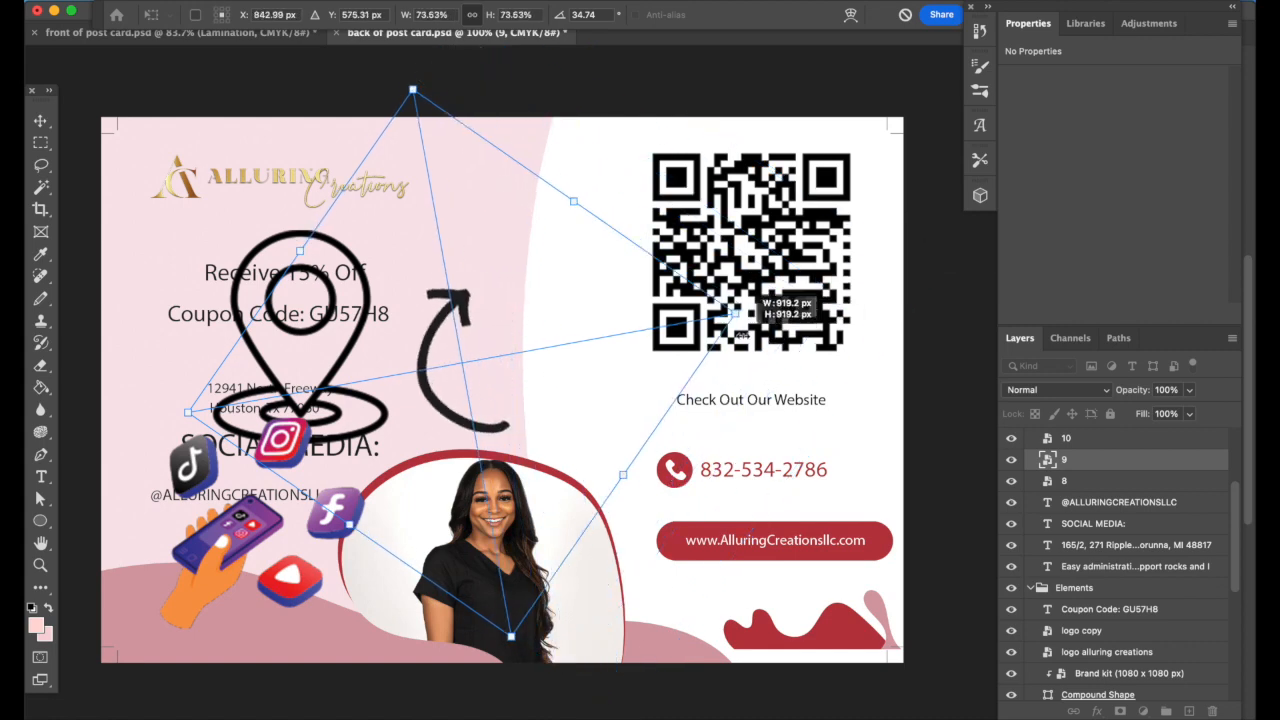
{"action": "left_click_drag", "start_coordinate": [467, 368], "coordinate": [604, 348]}
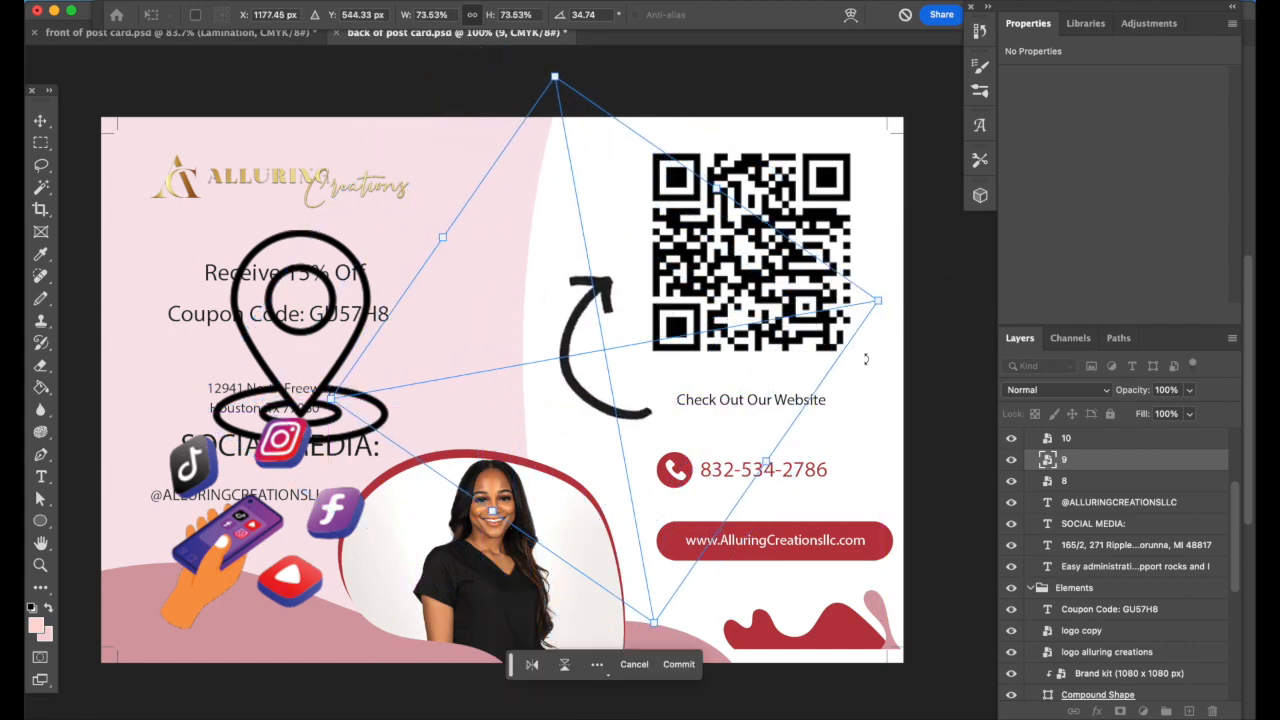
{"action": "key", "text": "Return"}
Move 'Receive 15% Off' under the QR caption and shrink it
{"action": "left_click", "coordinate": [807, 397]}
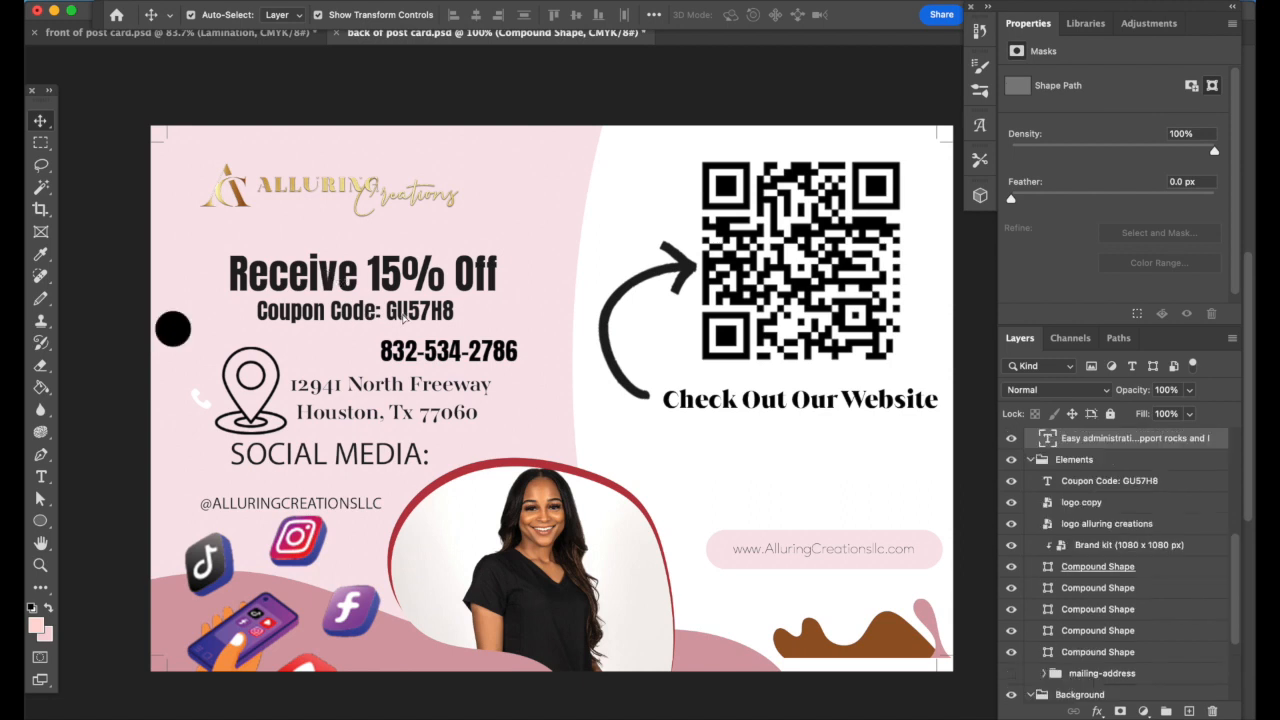
{"action": "left_click_drag", "start_coordinate": [405, 277], "coordinate": [762, 463]}
{"action": "left_click_drag", "start_coordinate": [450, 441], "coordinate": [597, 462]}
{"action": "left_click_drag", "start_coordinate": [852, 478], "coordinate": [851, 455]}
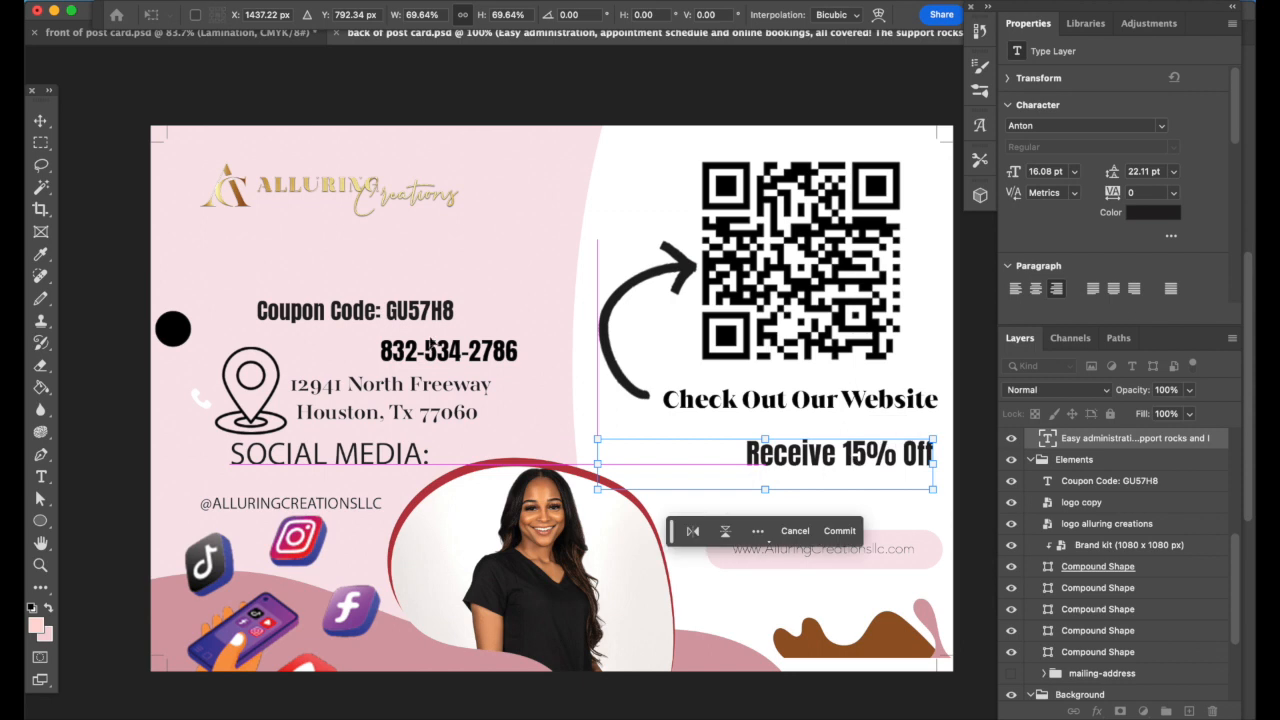
{"action": "left_click", "coordinate": [346, 314]}
Shrink the coupon code line and center it under the offer
{"action": "left_click", "coordinate": [366, 315]}
{"action": "left_click_drag", "start_coordinate": [254, 299], "coordinate": [826, 478]}
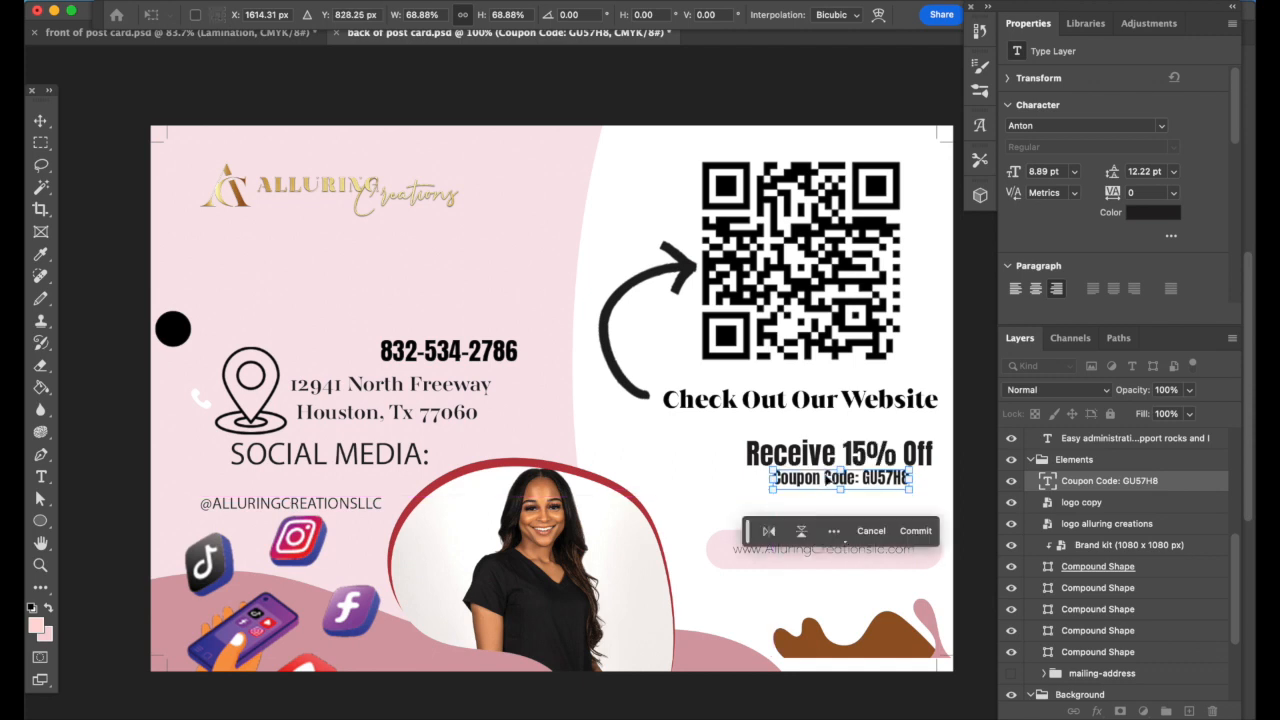
{"action": "key", "text": "Left"}
{"action": "key", "text": "Left"}
{"action": "key", "text": "Left"}
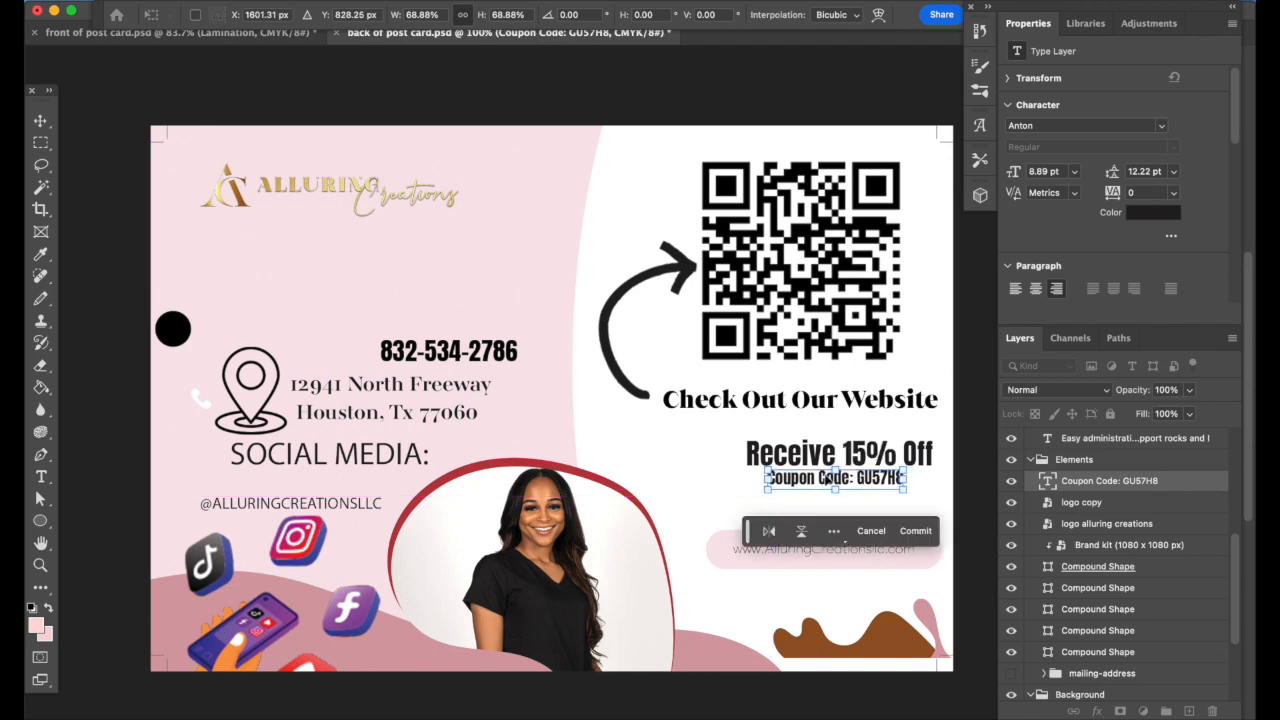
{"action": "left_click", "coordinate": [909, 531]}
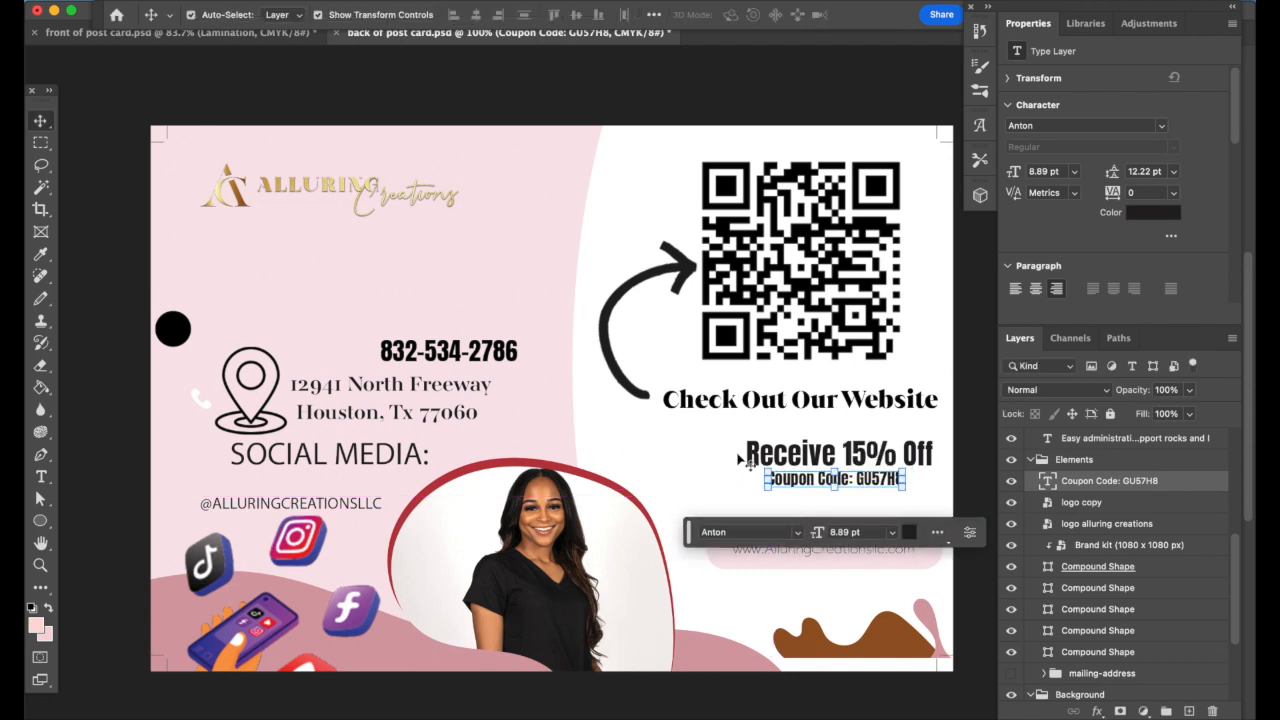
{"action": "key", "text": "Right"}
{"action": "key", "text": "Right"}
{"action": "key", "text": "Right"}
{"action": "key", "text": "Right"}
{"action": "key", "text": "Right"}
{"action": "left_click", "coordinate": [687, 442]}
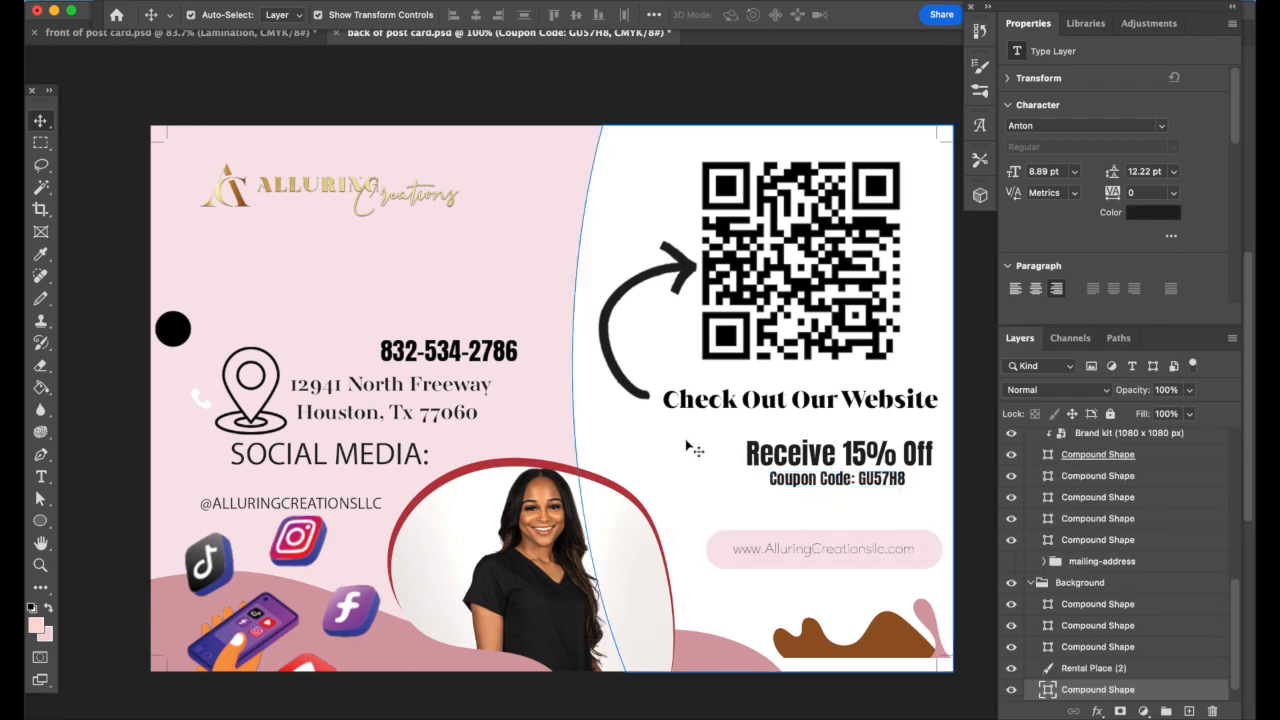
{"action": "left_click_drag", "start_coordinate": [842, 485], "coordinate": [837, 489]}
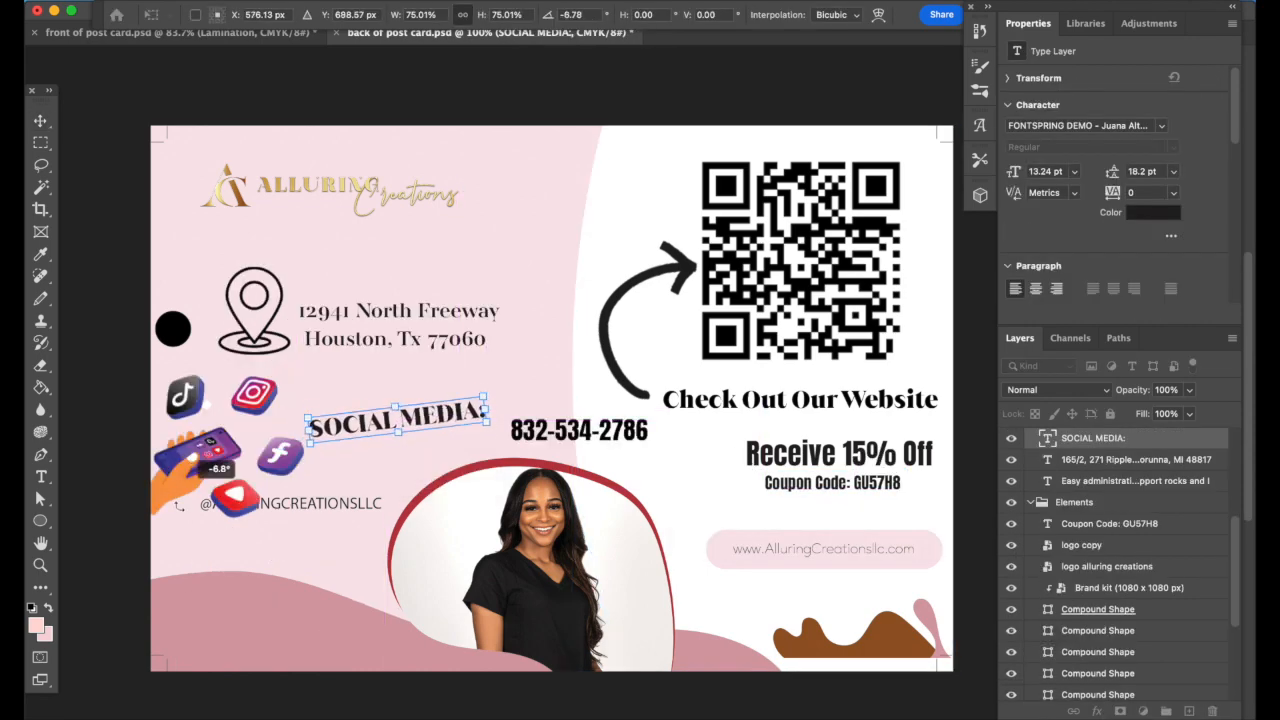
Rearrange the social icons, social media handle and SOCIAL MEDIA heading toward the lower left
{"action": "left_click", "coordinate": [472, 473]}
{"action": "left_click_drag", "start_coordinate": [186, 460], "coordinate": [179, 613]}
{"action": "left_click_drag", "start_coordinate": [334, 504], "coordinate": [350, 511]}
{"action": "left_click", "coordinate": [440, 404]}
{"action": "left_click_drag", "start_coordinate": [415, 420], "coordinate": [322, 452]}
{"action": "left_click", "coordinate": [323, 551]}
{"action": "left_click_drag", "start_coordinate": [342, 513], "coordinate": [314, 460]}
{"action": "left_click", "coordinate": [323, 545]}
{"action": "left_click", "coordinate": [323, 545]}
Shift the phone number left and make the 'Check Out Our Website' caption black
{"action": "left_click_drag", "start_coordinate": [580, 430], "coordinate": [555, 425]}
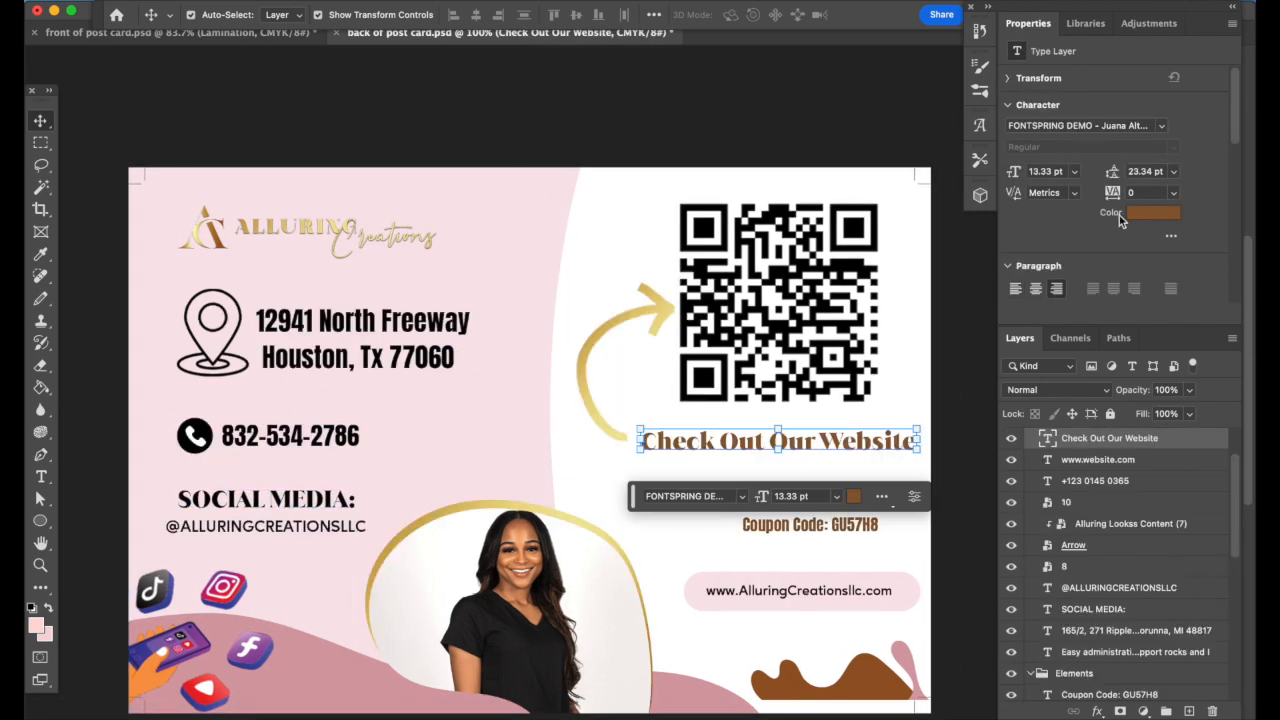
{"action": "left_click", "coordinate": [1150, 213]}
{"action": "left_click", "coordinate": [957, 578]}
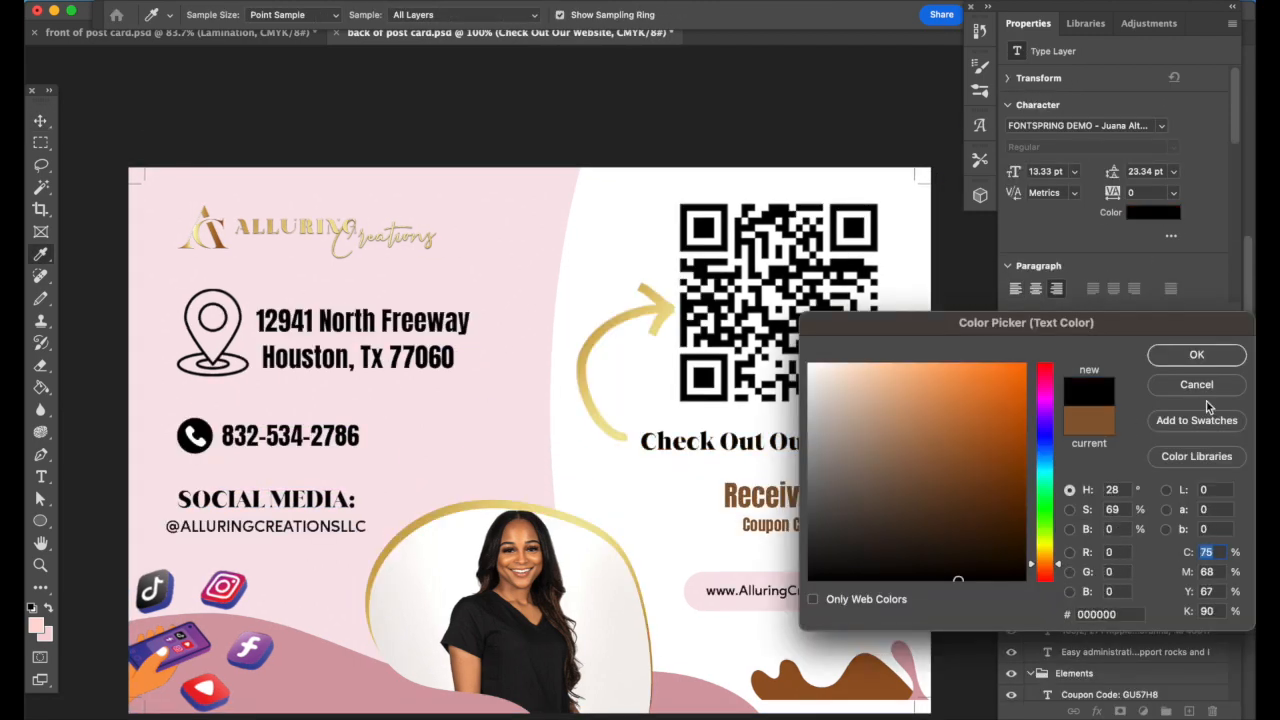
{"action": "left_click", "coordinate": [1197, 356]}
{"action": "left_click", "coordinate": [963, 360]}
{"action": "scroll", "coordinate": [940, 502], "scroll_direction": "down", "scroll_amount": 2}
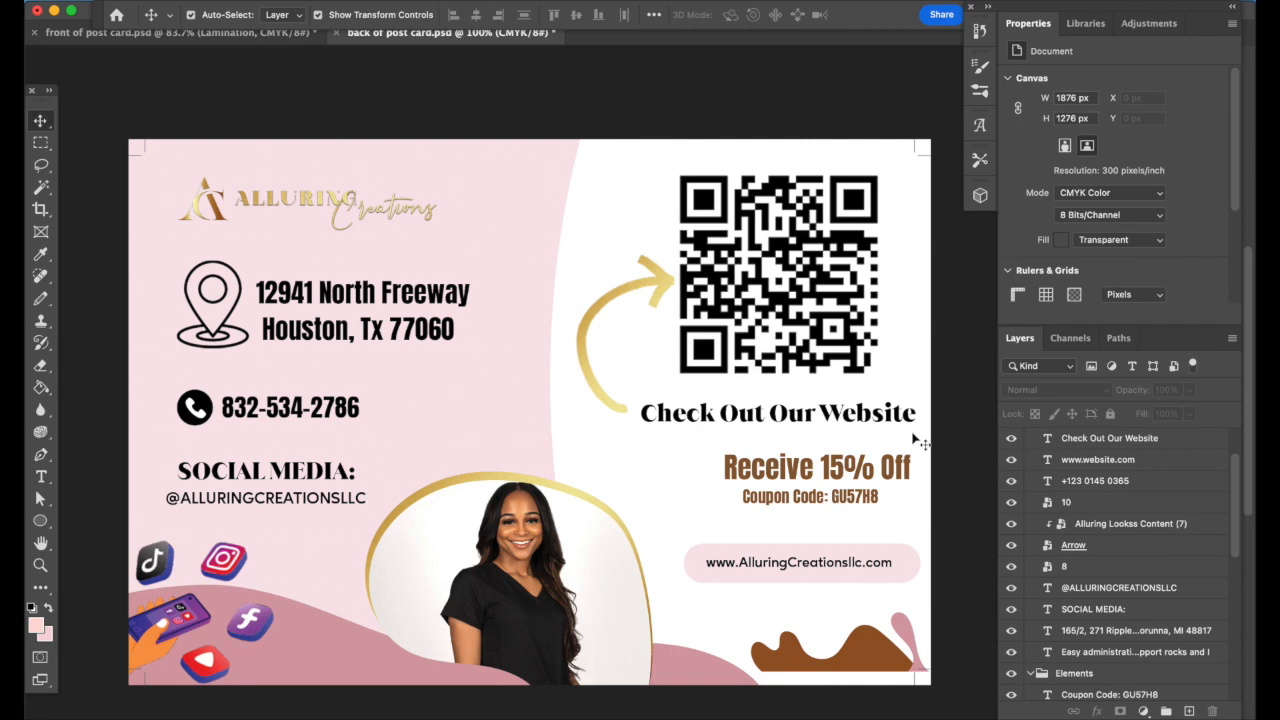
Save a copy of the postcard back and close it, returning to front of post card.psd
{"action": "key", "text": "super+alt+s"}
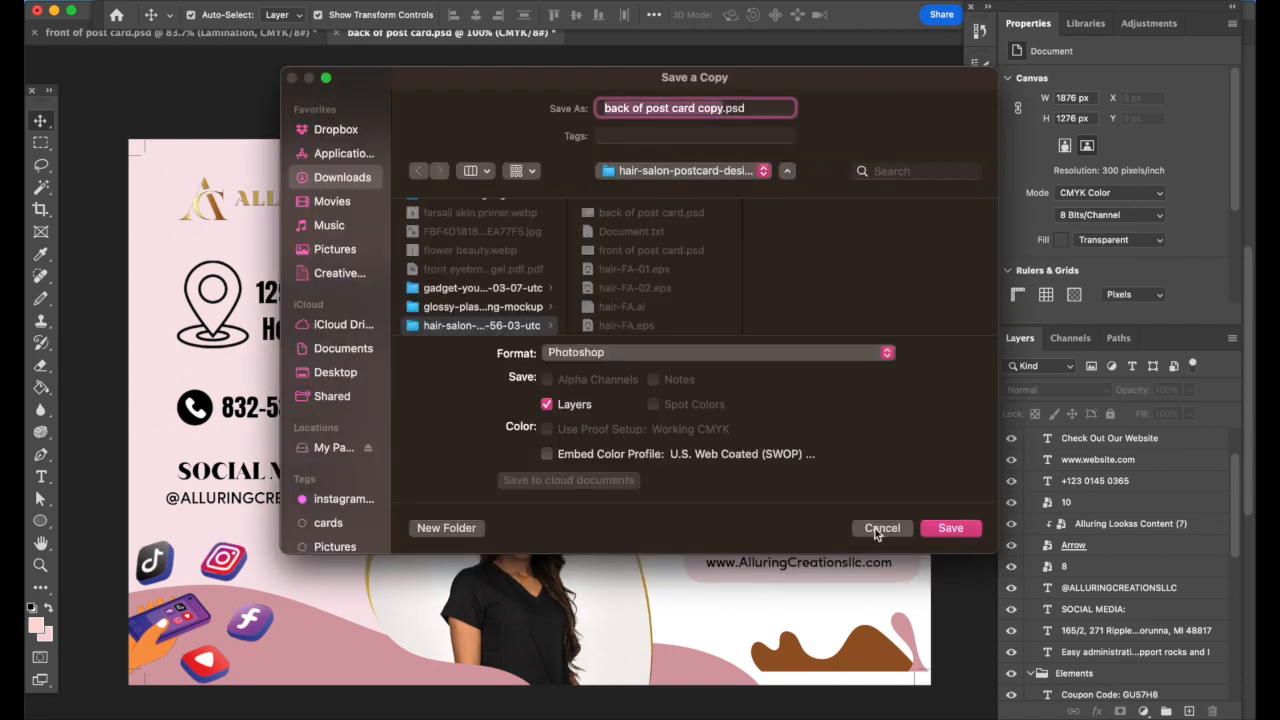
{"action": "key", "text": "Return"}
{"action": "key", "text": "super+w"}
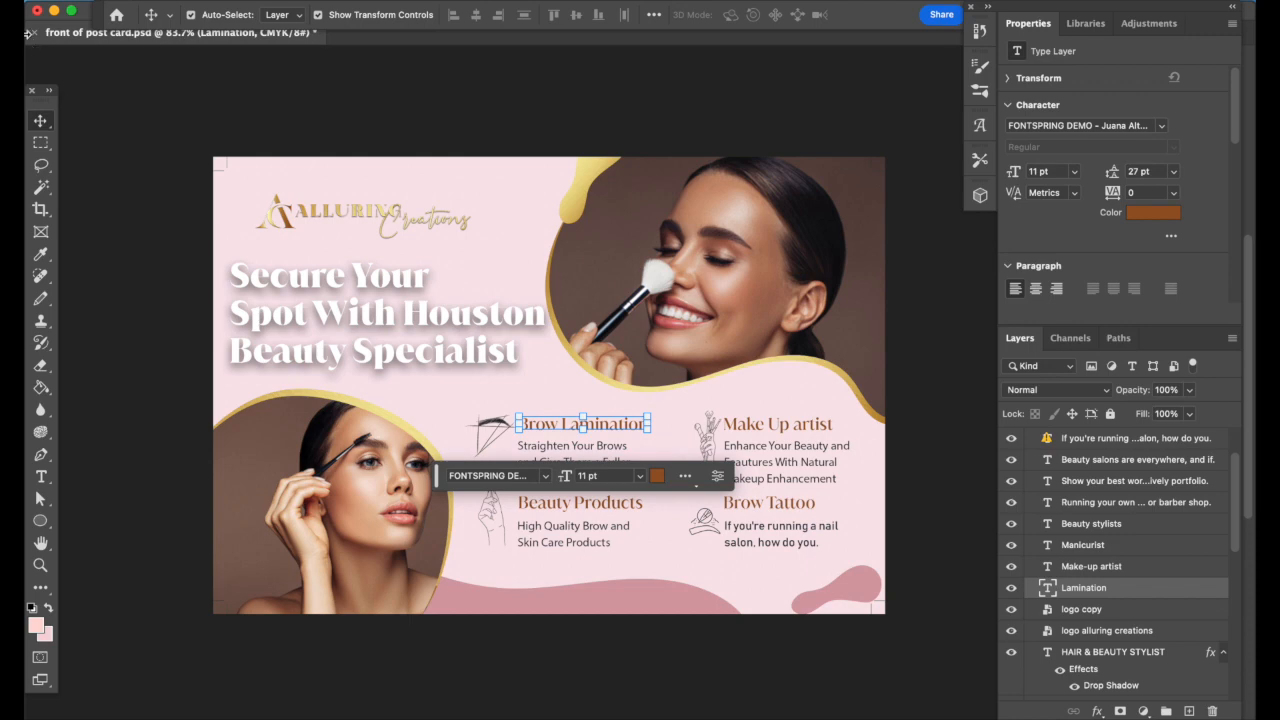
{"action": "left_click", "coordinate": [118, 165]}
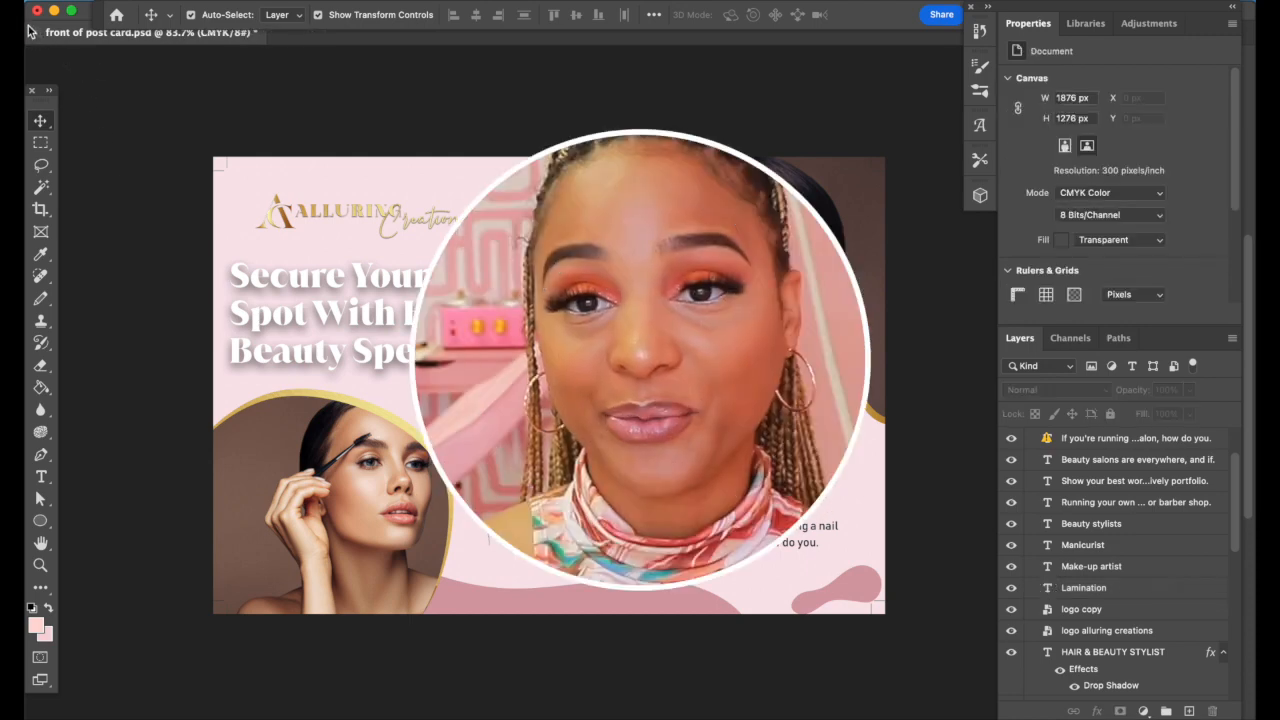